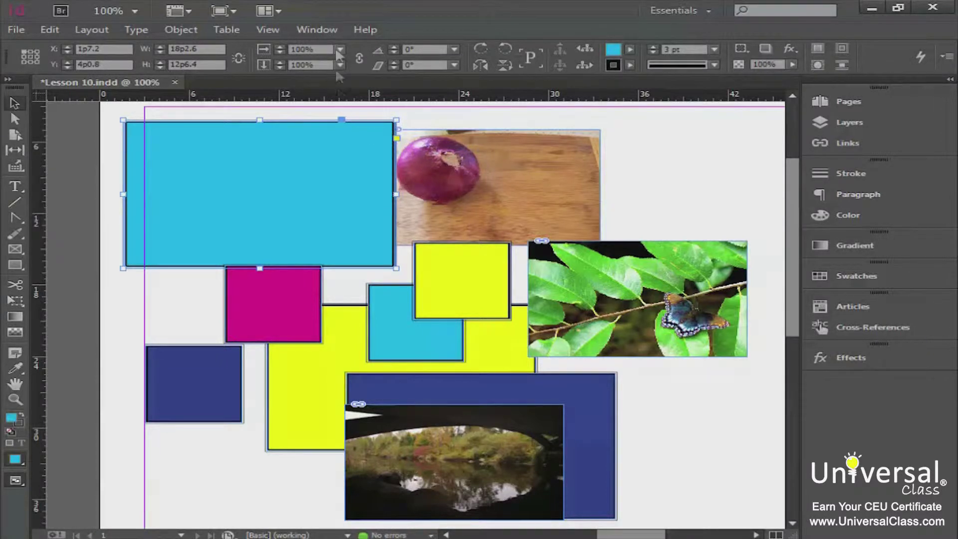
Open the Align panel and dock it with the other panels, clear of most of the page objects.
{"action": "left_click", "coordinate": [330, 32]}
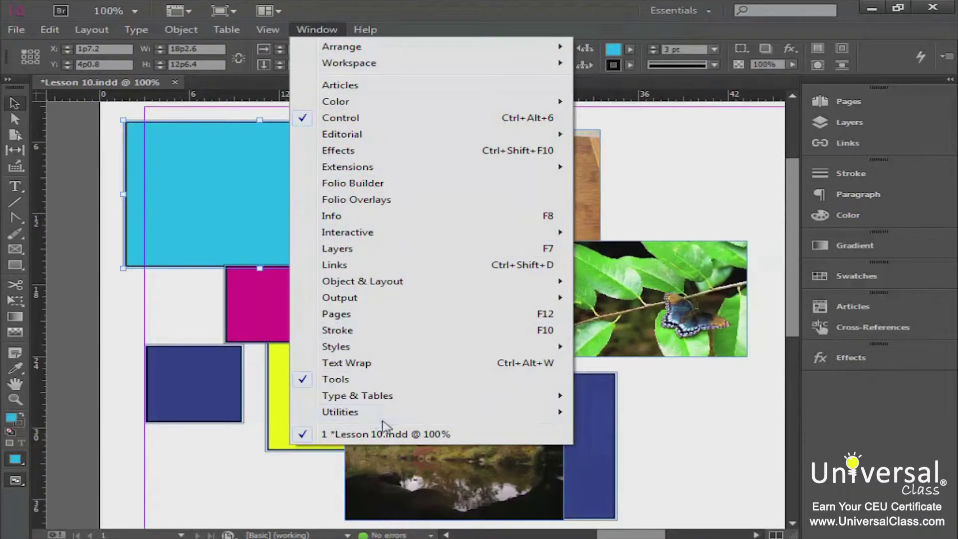
{"action": "mouse_move", "coordinate": [377, 285]}
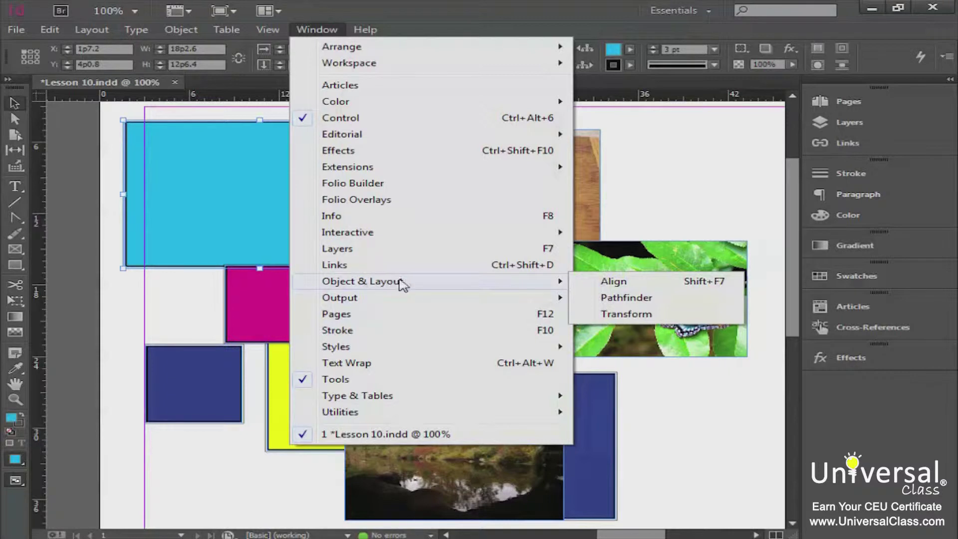
{"action": "left_click", "coordinate": [624, 282]}
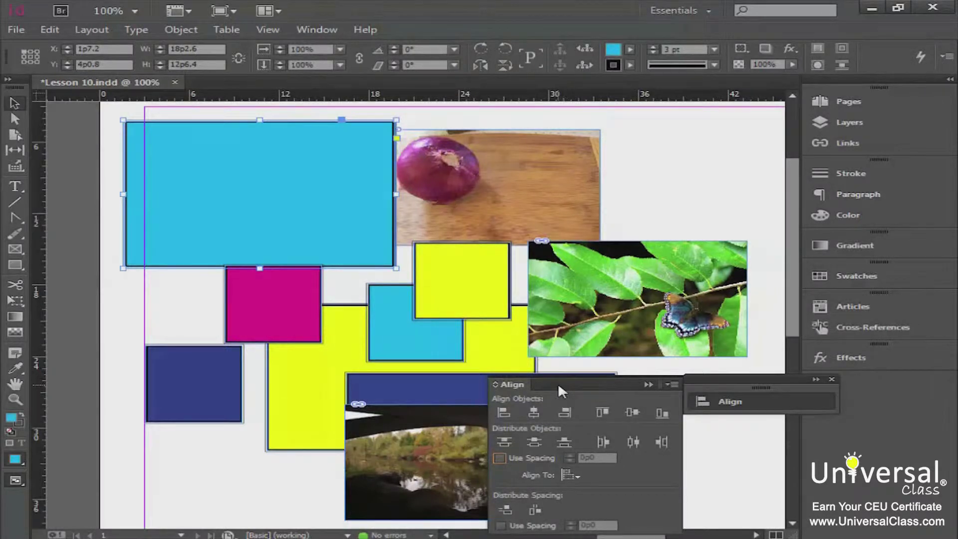
{"action": "left_click_drag", "start_coordinate": [558, 382], "coordinate": [676, 375]}
Try aligning the selected colored rectangles by left edges, horizontal centers, right edges and top edges, and undo the alignments.
{"action": "left_click", "coordinate": [464, 449]}
{"action": "left_click_drag", "start_coordinate": [113, 115], "coordinate": [335, 414]}
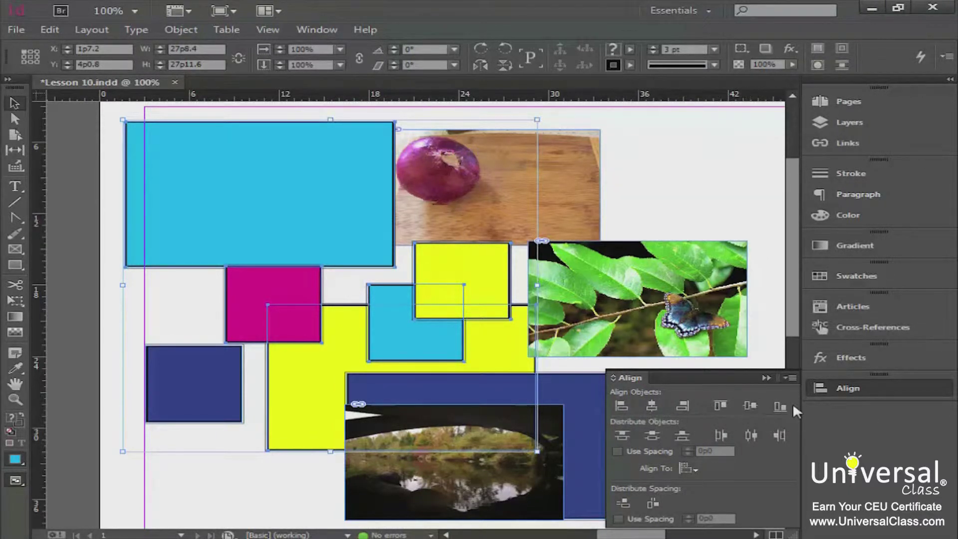
{"action": "left_click", "coordinate": [623, 407]}
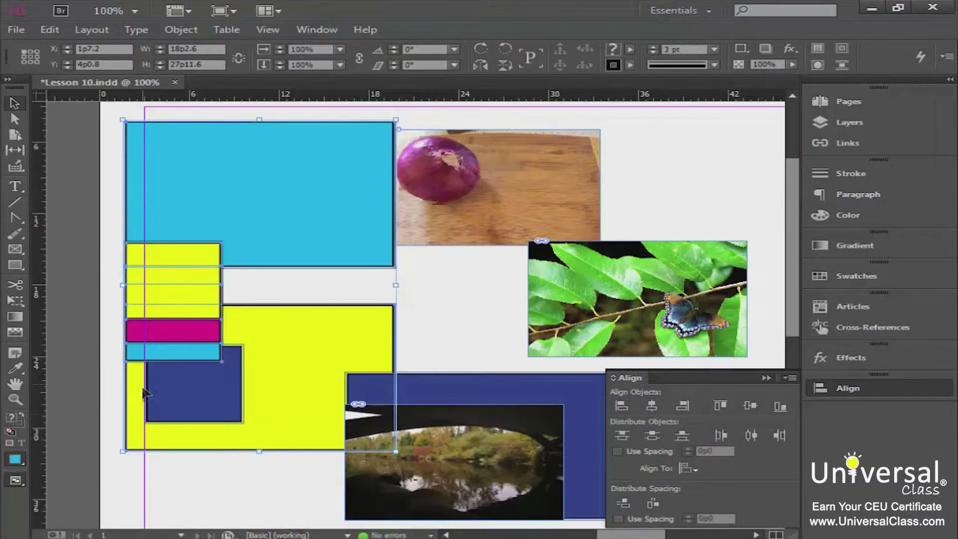
{"action": "left_click", "coordinate": [652, 407]}
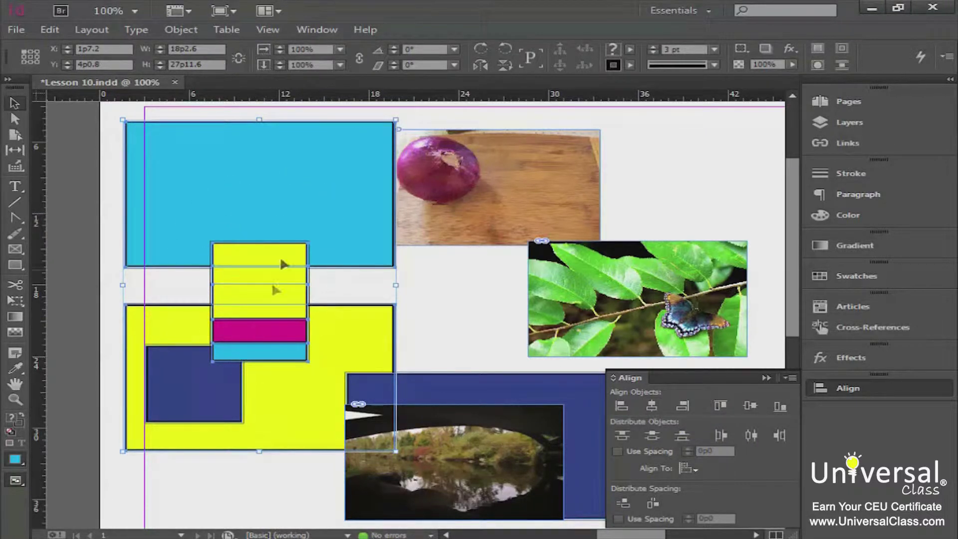
{"action": "left_click", "coordinate": [686, 407]}
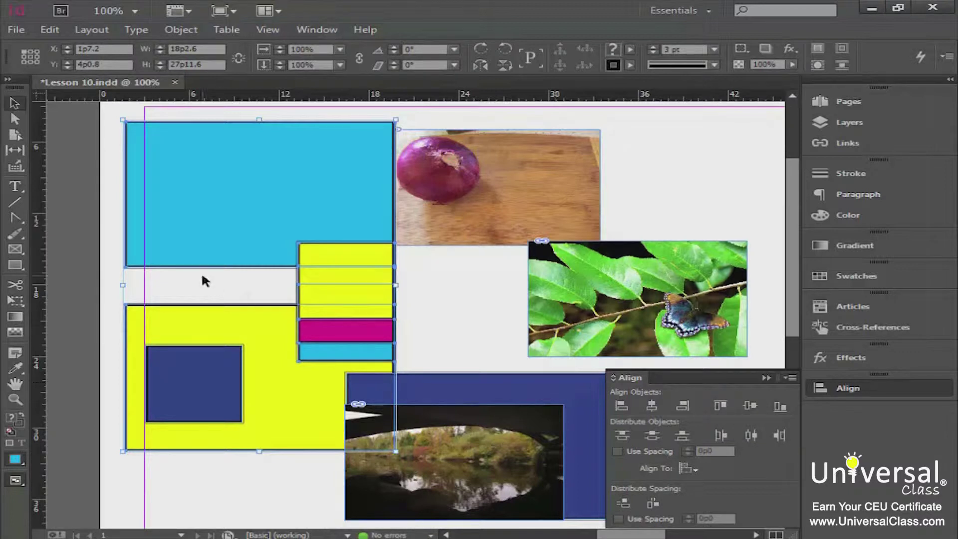
{"action": "left_click", "coordinate": [720, 409]}
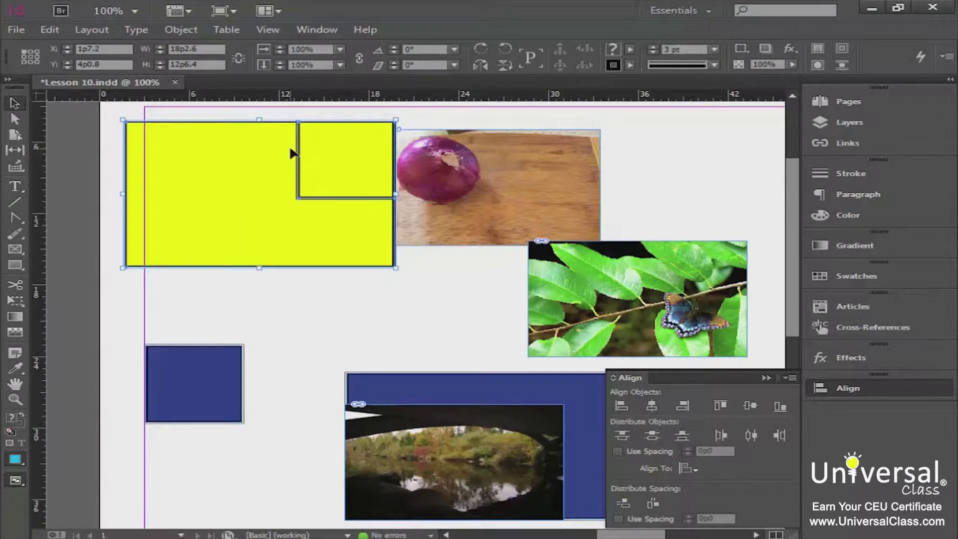
{"action": "key", "text": "ctrl+z"}
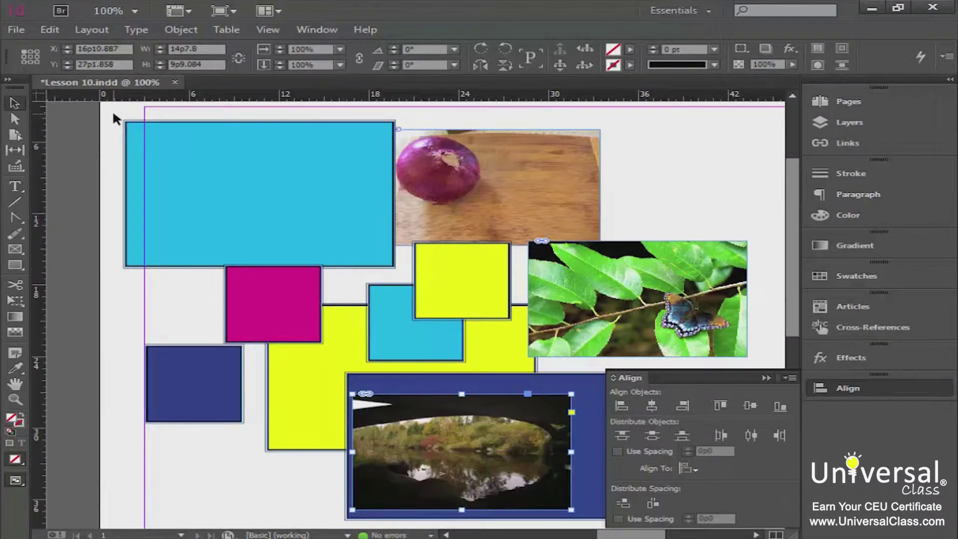
Select the large cyan, magenta, large yellow and small navy rectangles and distribute their top edges relative to the page.
{"action": "left_click_drag", "start_coordinate": [114, 115], "coordinate": [336, 414]}
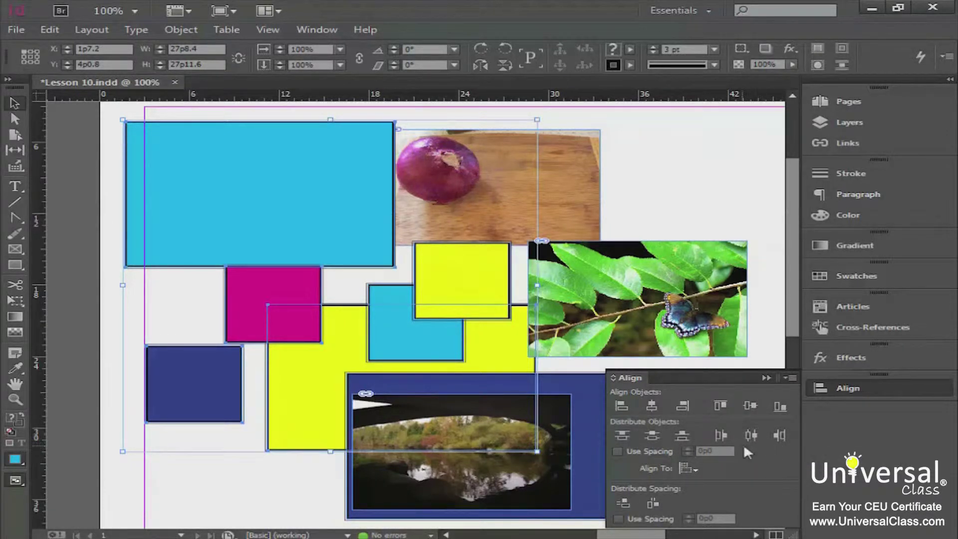
{"action": "left_click", "coordinate": [619, 451]}
{"action": "left_click", "coordinate": [676, 450]}
{"action": "left_click", "coordinate": [687, 469]}
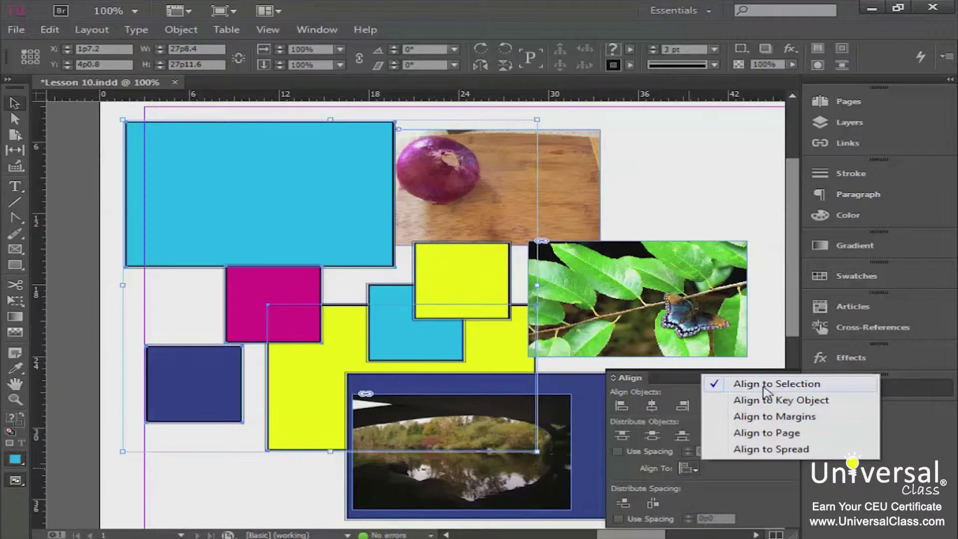
{"action": "left_click", "coordinate": [749, 433]}
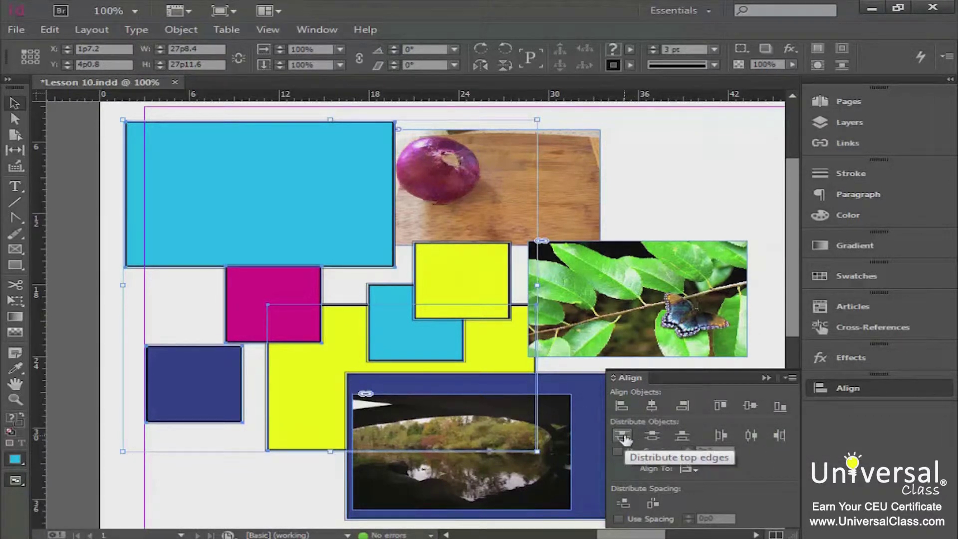
{"action": "left_click", "coordinate": [623, 436]}
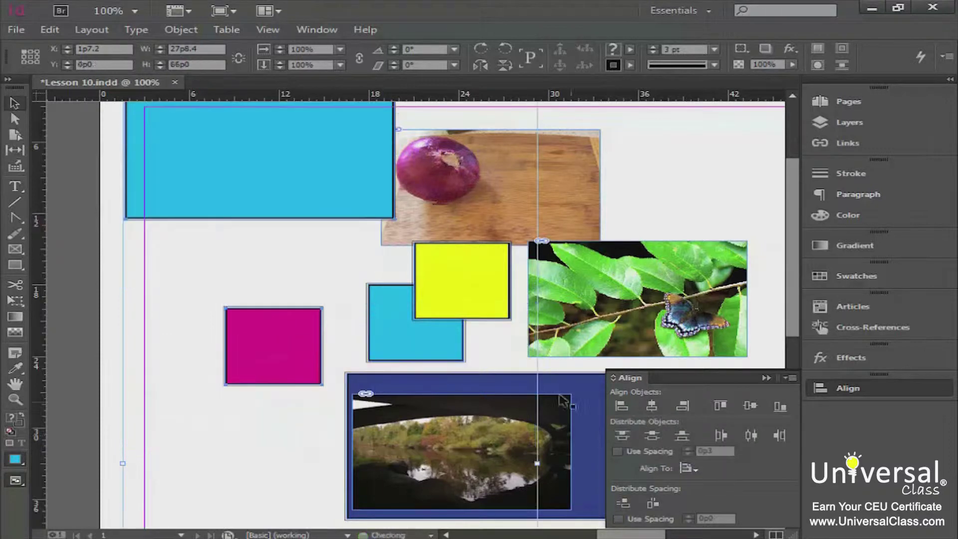
Distribute the same four rectangles by their vertical centers relative to the page.
{"action": "scroll", "coordinate": [792, 280], "scroll_direction": "up", "scroll_amount": 1}
{"action": "left_click_drag", "start_coordinate": [793, 280], "coordinate": [774, 312]}
{"action": "left_click", "coordinate": [135, 11]}
{"action": "left_click", "coordinate": [115, 80]}
{"action": "scroll", "coordinate": [345, 260], "scroll_direction": "up", "scroll_amount": 1}
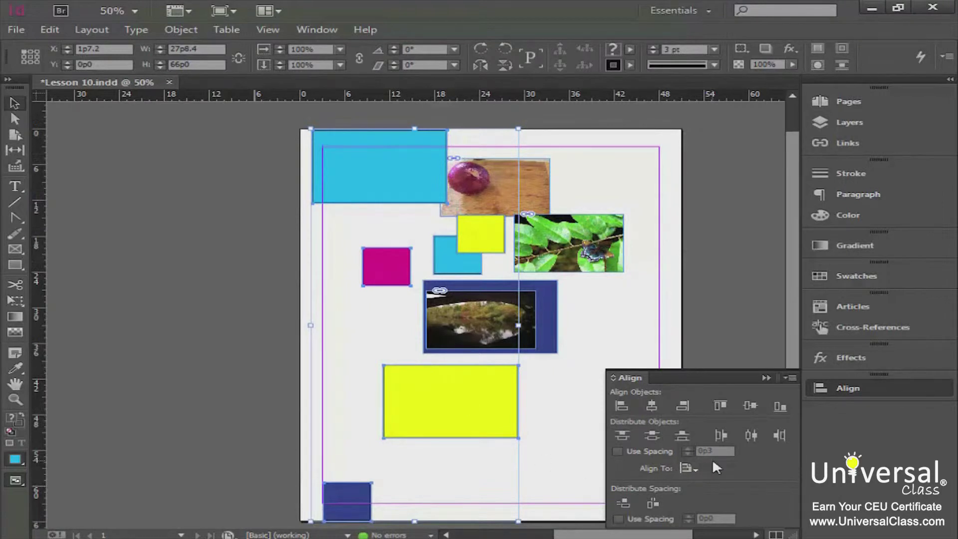
{"action": "left_click", "coordinate": [653, 436]}
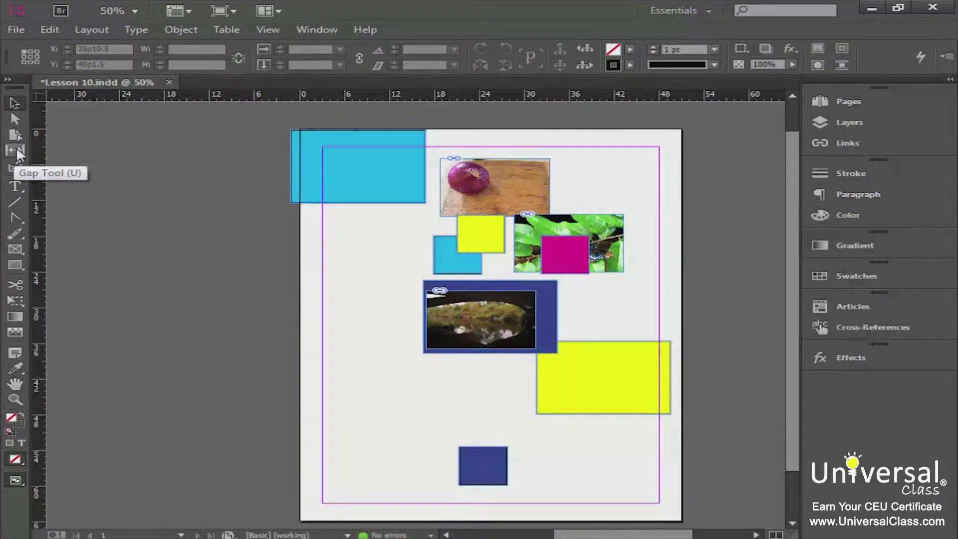
With the Gap tool, narrow the gap between the page's left edge and the small cyan square to about 16p4.7.
{"action": "left_click", "coordinate": [16, 149]}
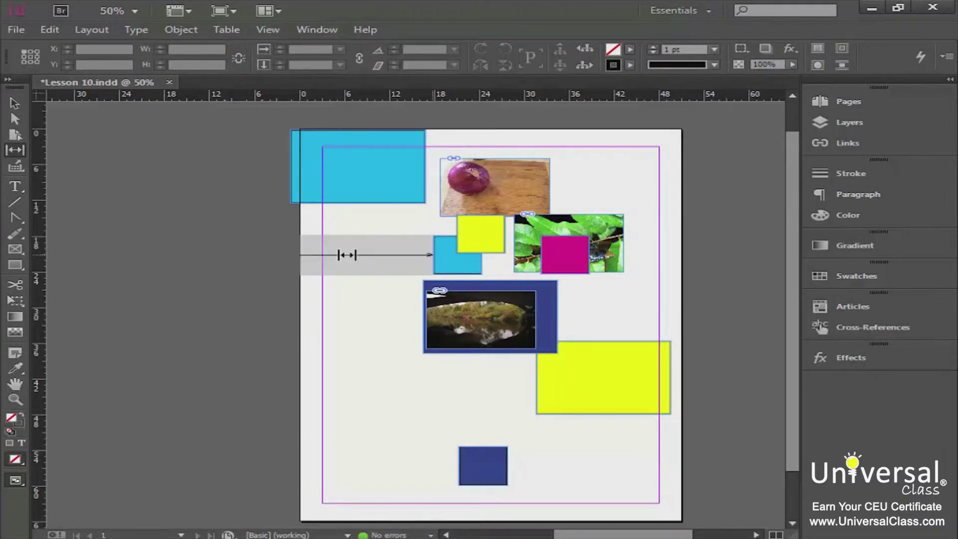
{"action": "mouse_move", "coordinate": [346, 255]}
{"action": "left_mouse_down"}
{"action": "mouse_move", "coordinate": [314, 255]}
{"action": "mouse_move", "coordinate": [350, 255]}
{"action": "mouse_move", "coordinate": [334, 255]}
{"action": "left_mouse_up"}
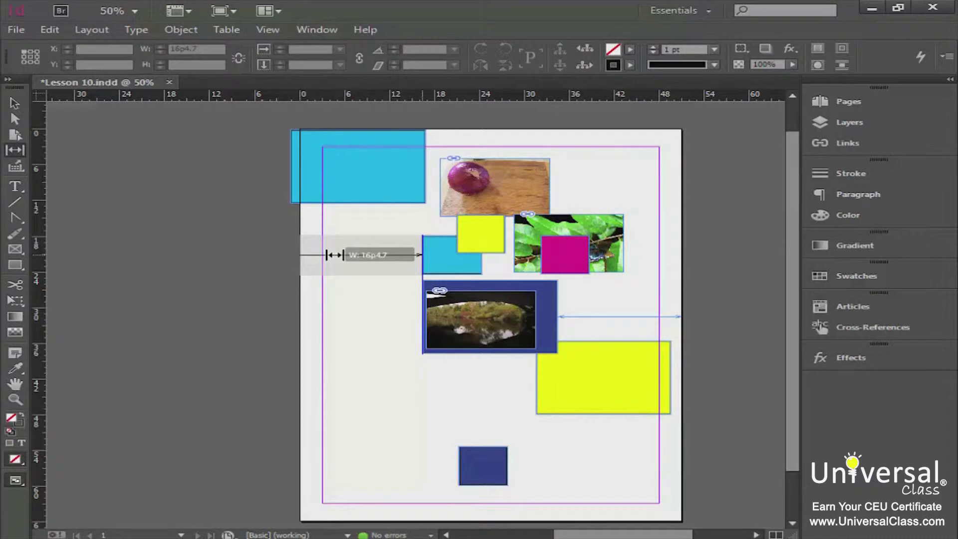
{"action": "mouse_move", "coordinate": [334, 255]}
{"action": "left_mouse_down"}
{"action": "mouse_move", "coordinate": [346, 256]}
{"action": "mouse_move", "coordinate": [338, 256]}
{"action": "left_mouse_up"}
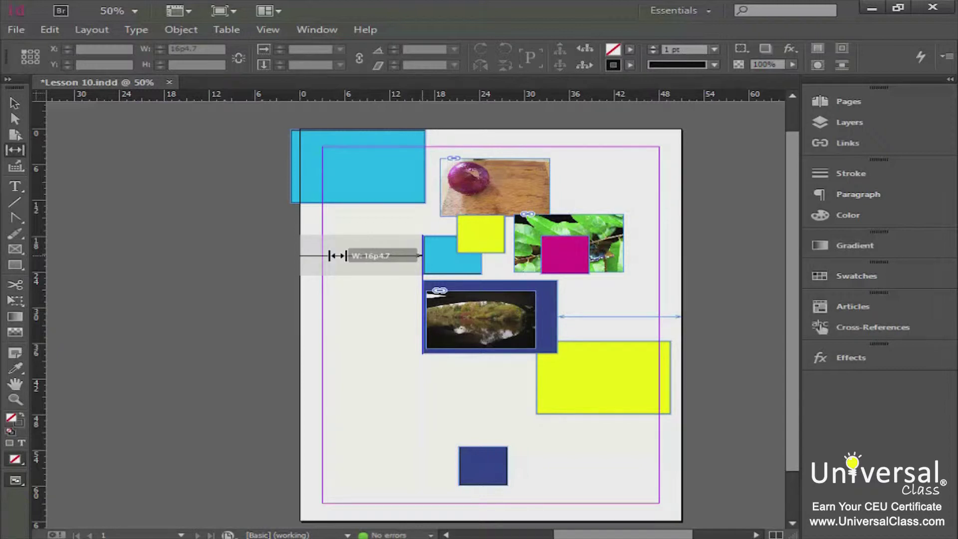
{"action": "left_click_drag", "start_coordinate": [337, 256], "coordinate": [338, 256]}
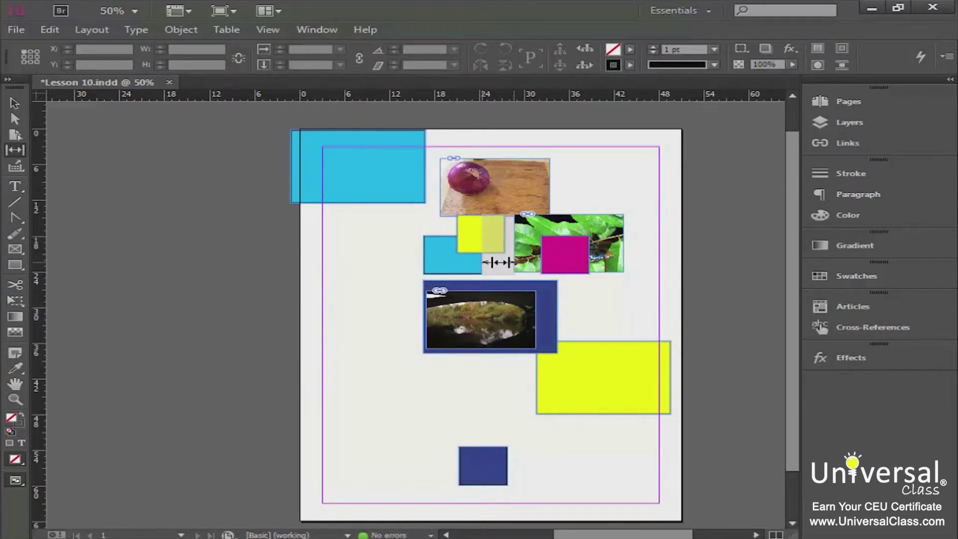
Widen the horizontal gap between the small cyan square and the navy rectangle below it to about 1p3.
{"action": "left_click", "coordinate": [457, 277]}
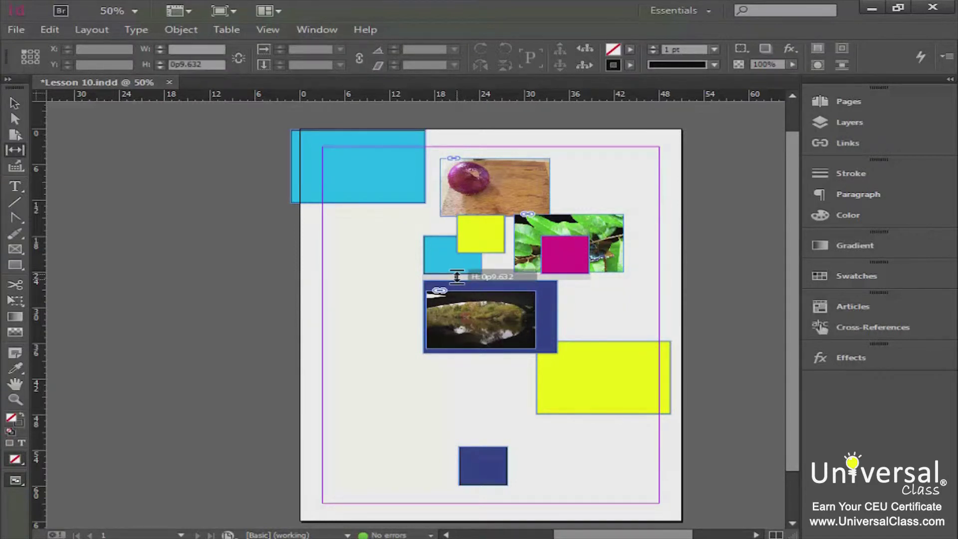
{"action": "mouse_move", "coordinate": [457, 277]}
{"action": "left_mouse_down"}
{"action": "mouse_move", "coordinate": [456, 285]}
{"action": "mouse_move", "coordinate": [452, 277]}
{"action": "left_mouse_up"}
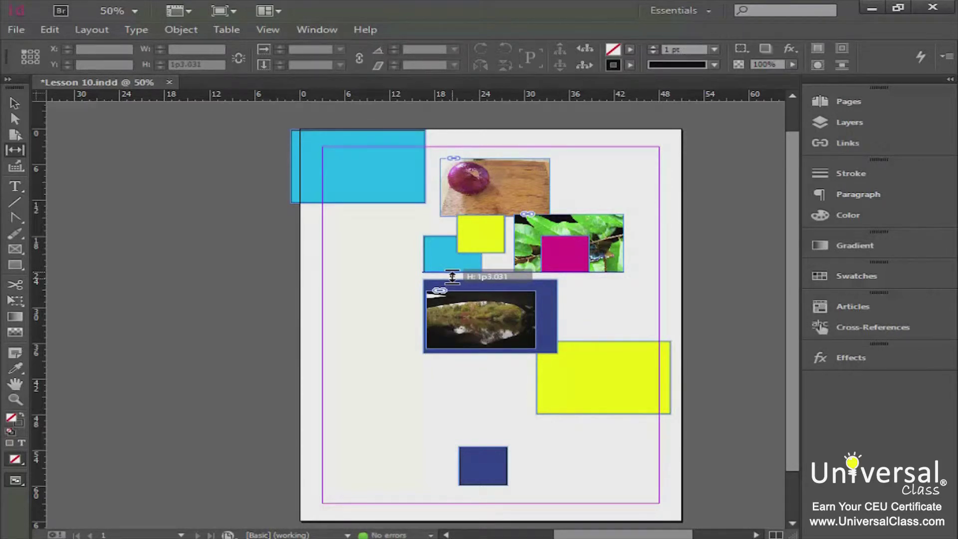
{"action": "left_click_drag", "start_coordinate": [452, 277], "coordinate": [452, 277]}
Move the navy rectangle behind the bridge photo to about X 24p6, Y 21p10.
{"action": "key", "text": "ctrl+equal"}
{"action": "key", "text": "v"}
{"action": "left_click", "coordinate": [524, 425]}
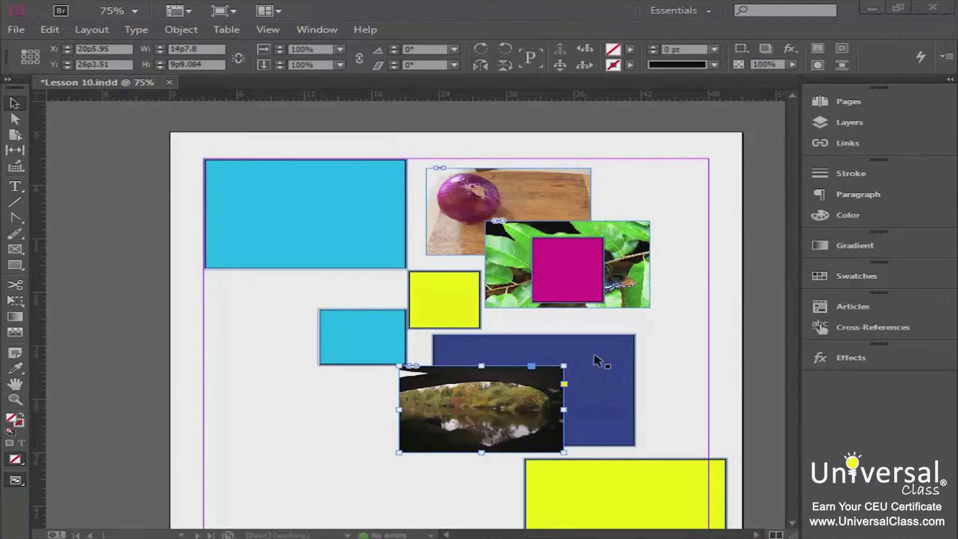
{"action": "mouse_move", "coordinate": [611, 354]}
{"action": "left_mouse_down"}
{"action": "mouse_move", "coordinate": [657, 353]}
{"action": "mouse_move", "coordinate": [696, 334]}
{"action": "mouse_move", "coordinate": [604, 353]}
{"action": "left_mouse_up"}
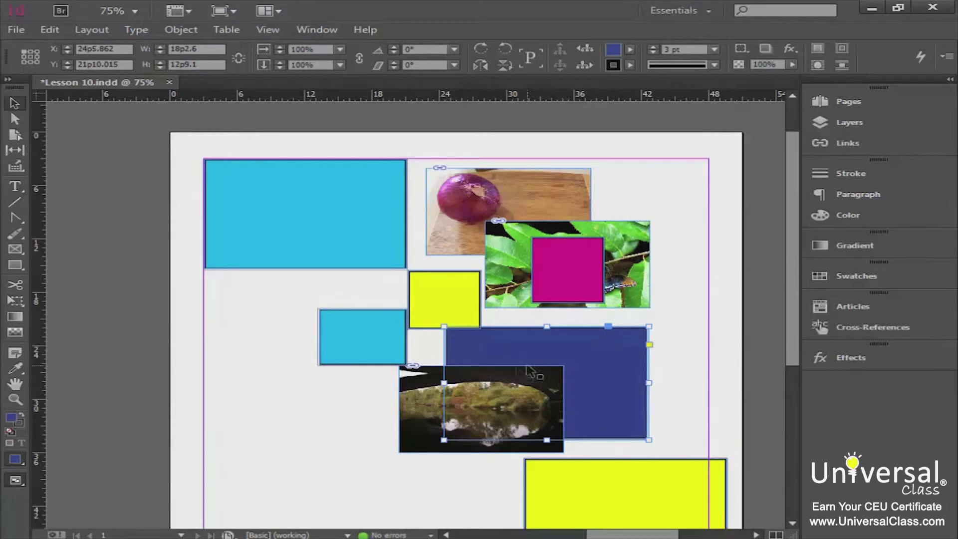
Move the magenta square off the butterfly's center to overlap the photo and the navy rectangle, at X 39p0, Y 17p3.6.
{"action": "left_click", "coordinate": [577, 272]}
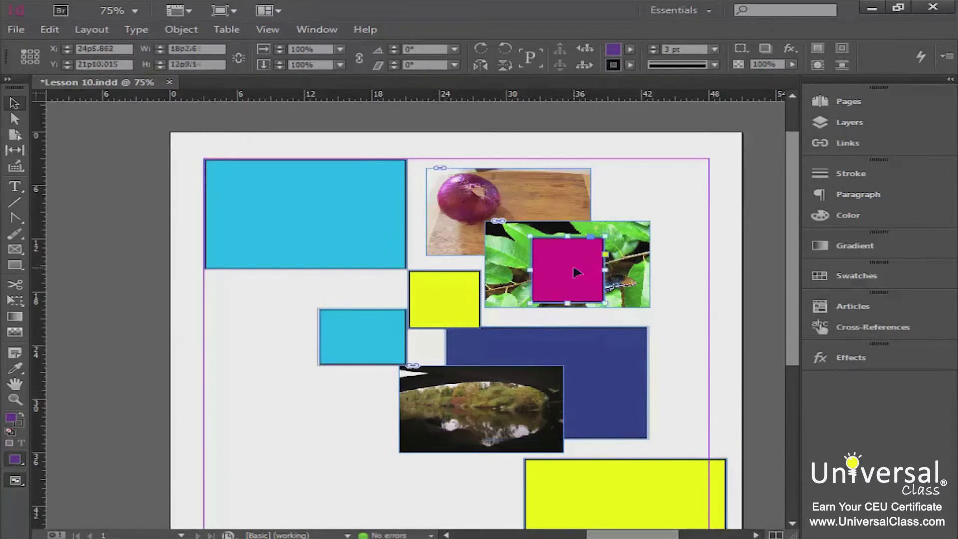
{"action": "left_click_drag", "start_coordinate": [578, 272], "coordinate": [644, 337]}
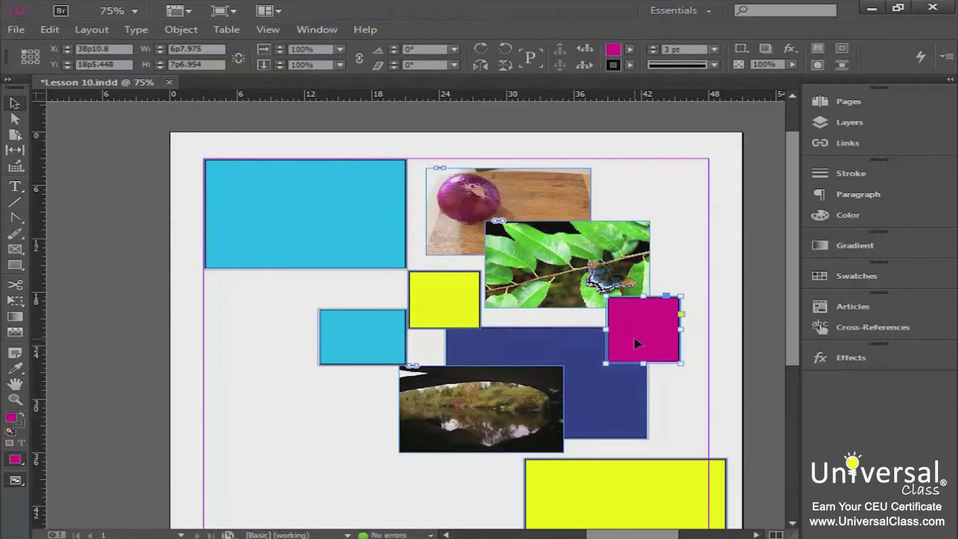
{"action": "left_click_drag", "start_coordinate": [637, 343], "coordinate": [640, 333]}
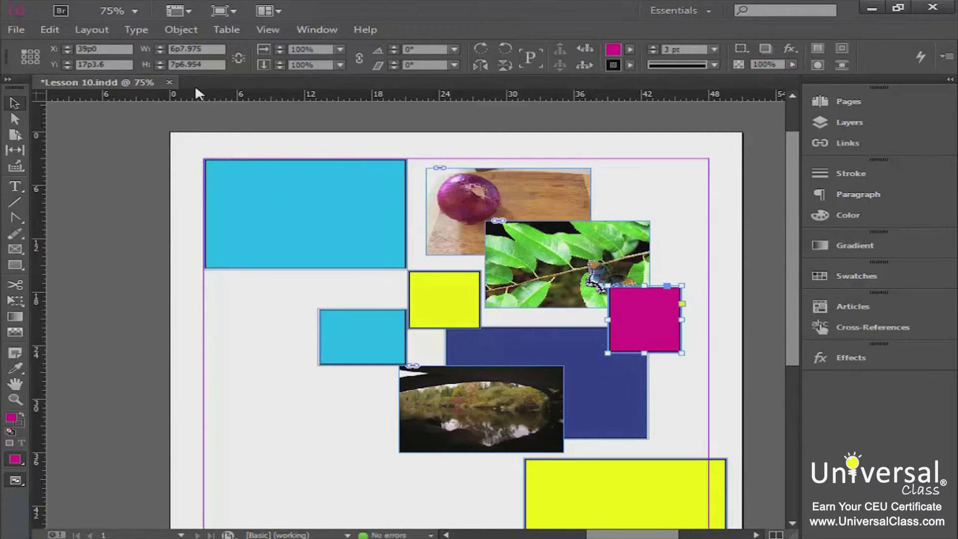
Send the magenta square to the back, behind the butterfly photo and the navy rectangle, and deselect it.
{"action": "left_click", "coordinate": [184, 31]}
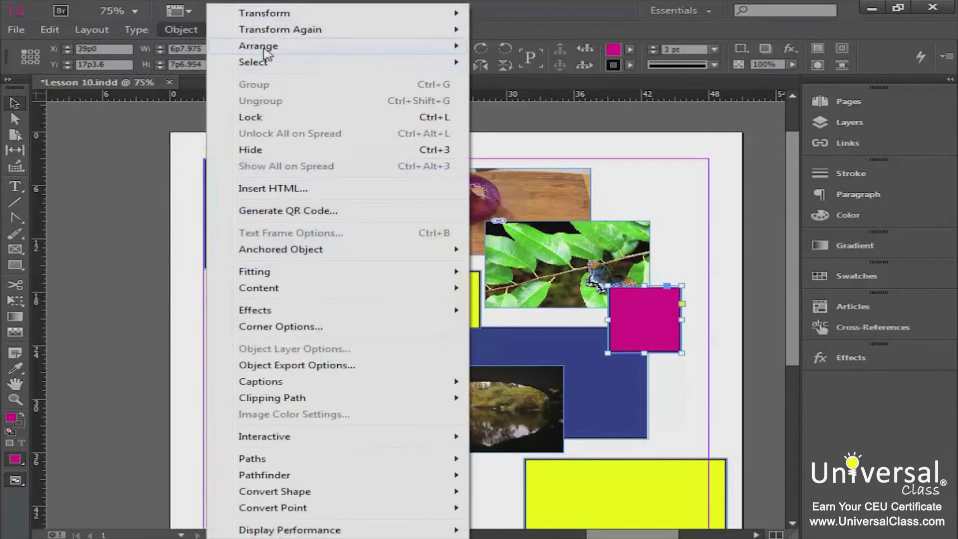
{"action": "mouse_move", "coordinate": [263, 49]}
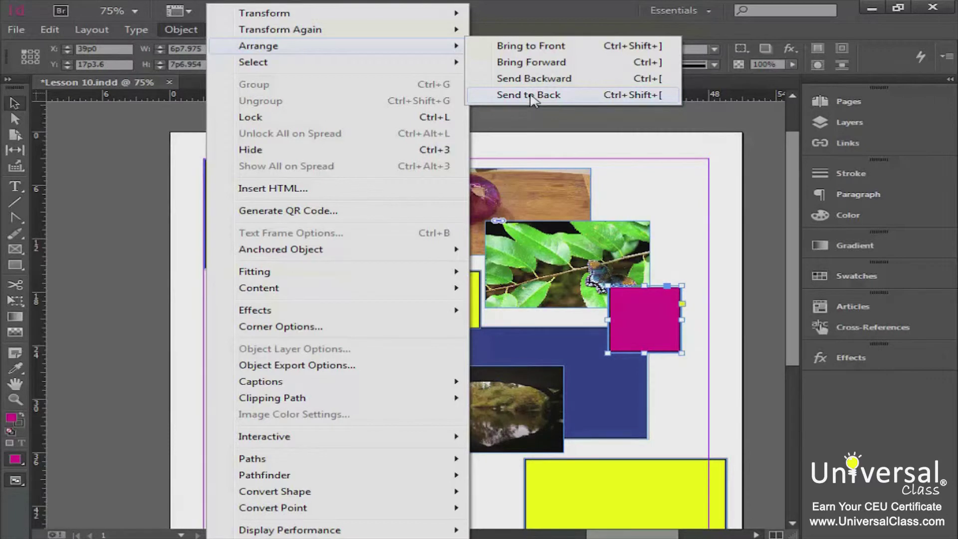
{"action": "left_click", "coordinate": [531, 97]}
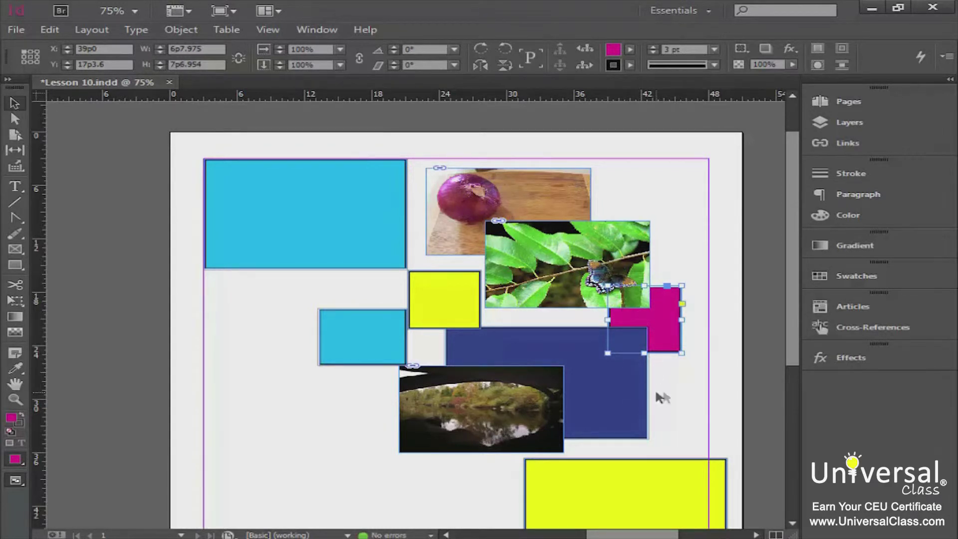
{"action": "left_click", "coordinate": [684, 394]}
Try sending the large navy rectangle to the back, and restore the stacking with the magenta square behind it.
{"action": "left_click", "coordinate": [614, 383]}
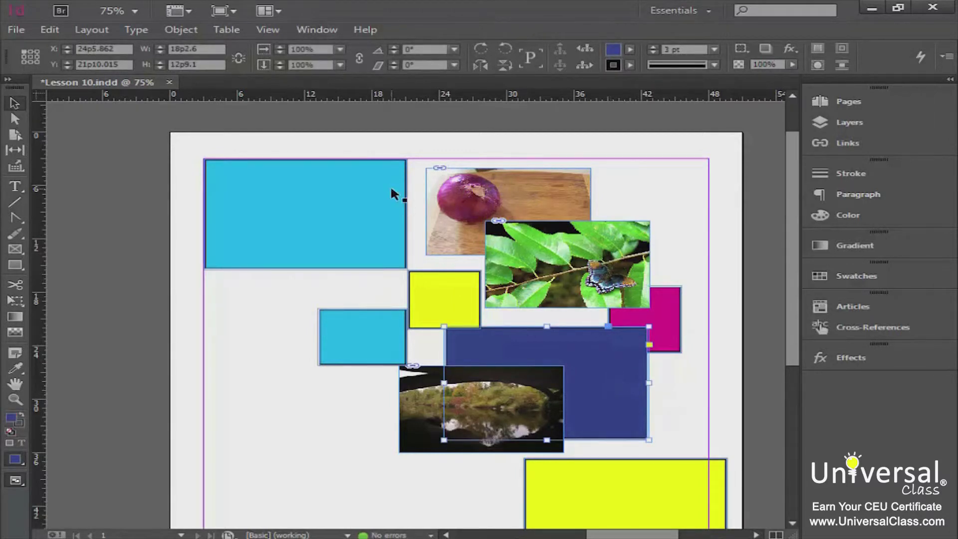
{"action": "left_click", "coordinate": [190, 32]}
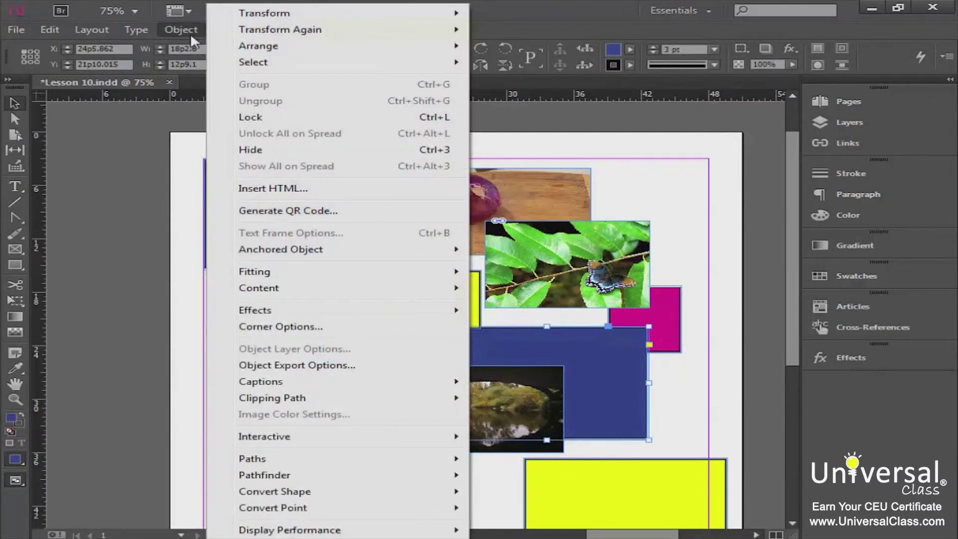
{"action": "mouse_move", "coordinate": [270, 47]}
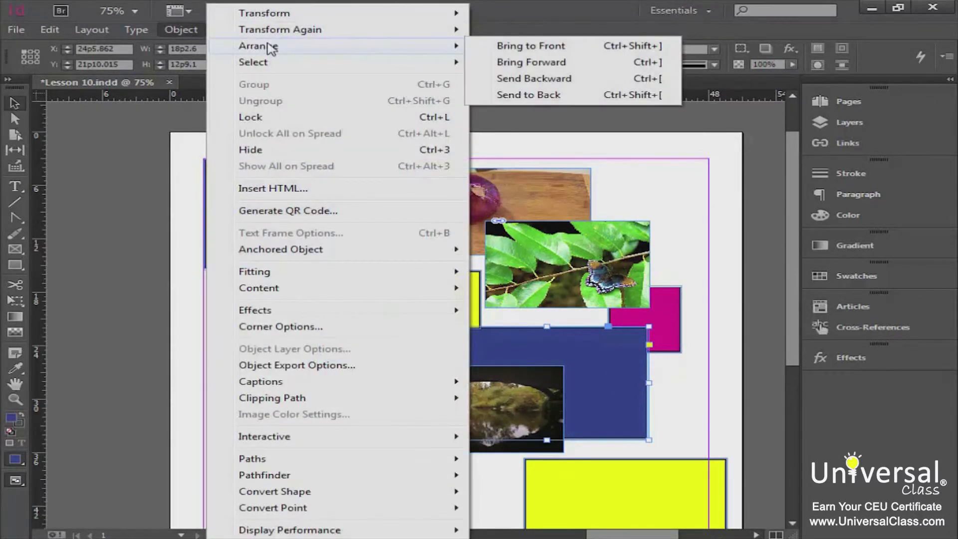
{"action": "left_click", "coordinate": [529, 95]}
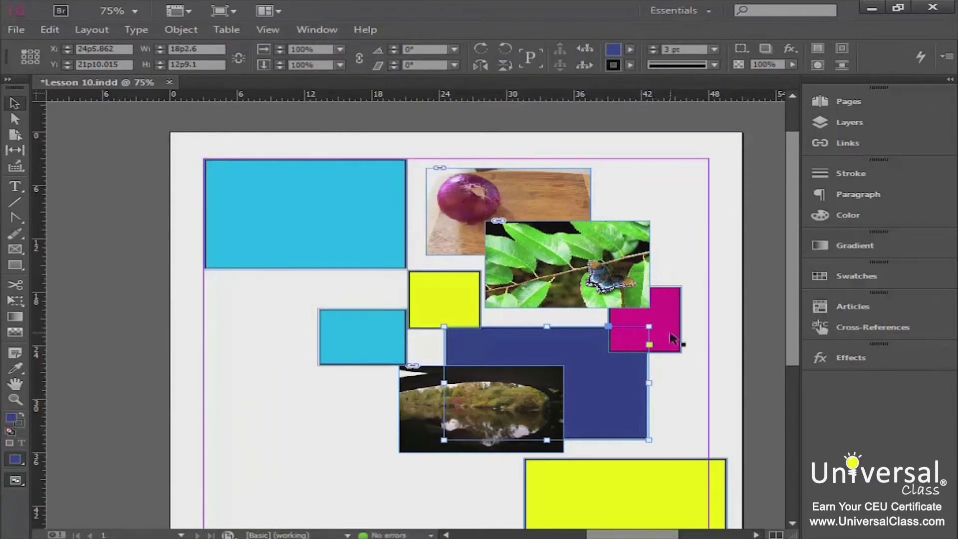
{"action": "key", "text": "ctrl+shift+bracketright"}
{"action": "left_click", "coordinate": [701, 399]}
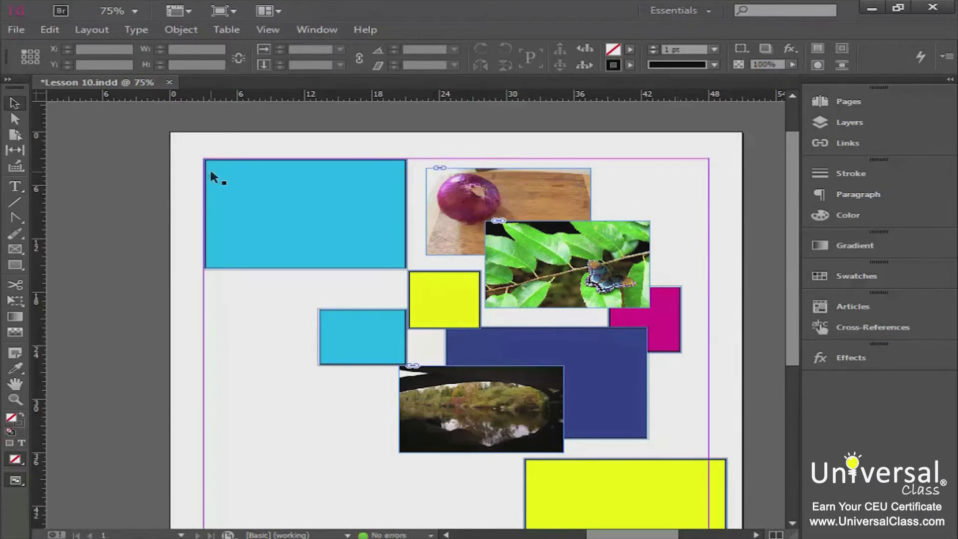
Switch to the Selection tool and show the objects of Layer 1 in the Layers panel.
{"action": "left_click", "coordinate": [16, 104]}
{"action": "left_click", "coordinate": [857, 122]}
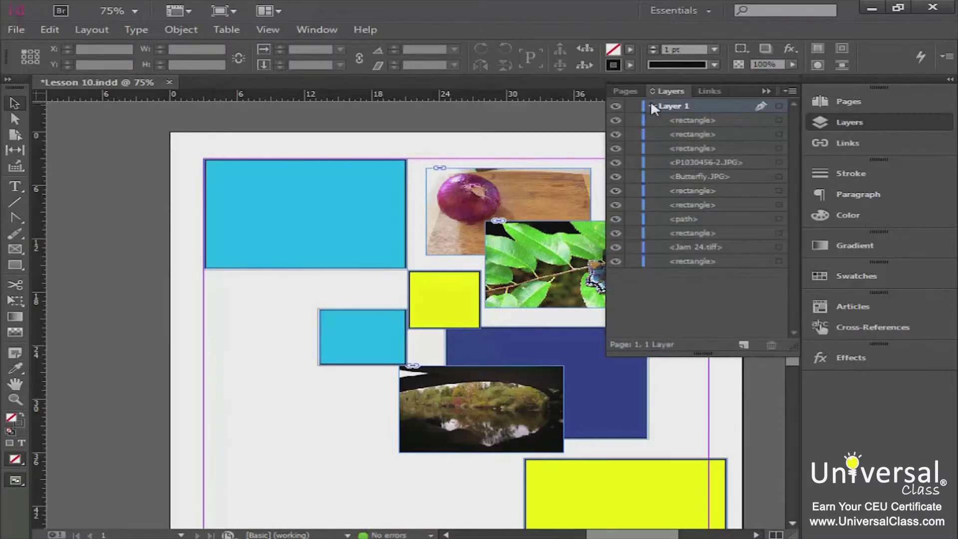
Rename Layer 1 as base with Show Layer turned off, and turn the layer's visibility back on.
{"action": "left_click", "coordinate": [653, 106]}
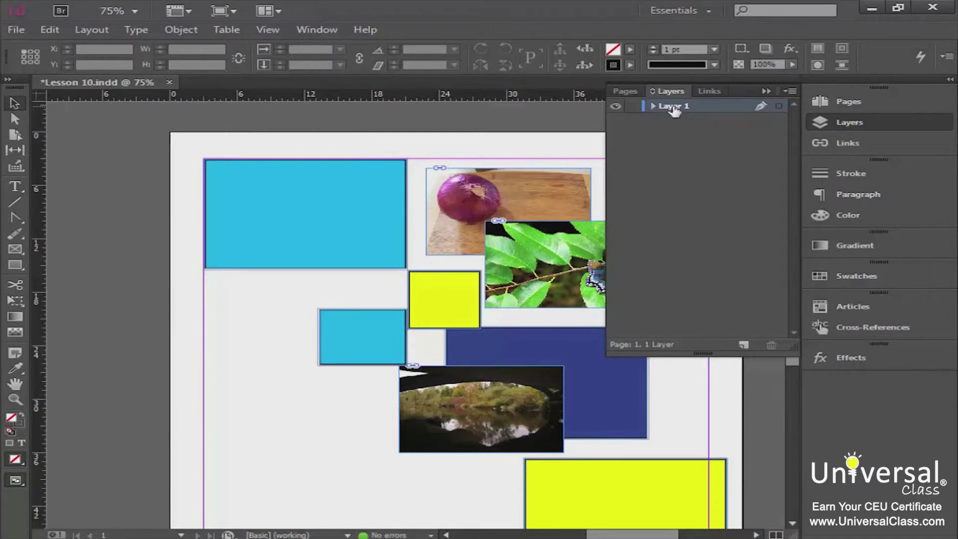
{"action": "double_click", "coordinate": [672, 108]}
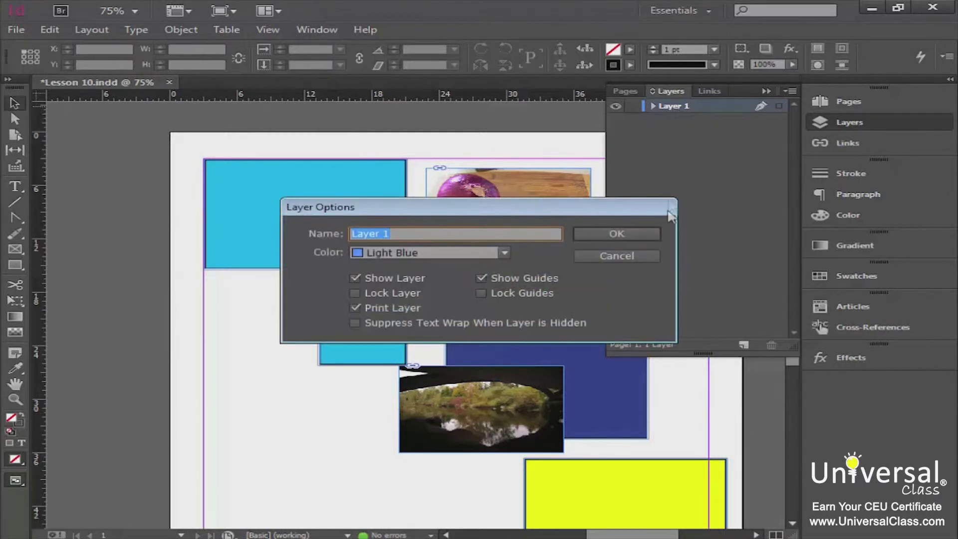
{"action": "left_click_drag", "start_coordinate": [458, 215], "coordinate": [416, 192]}
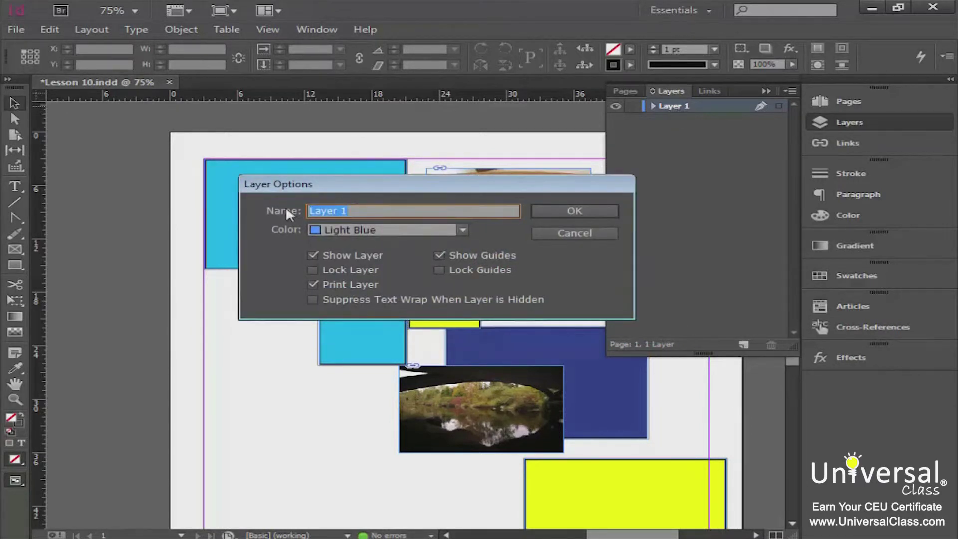
{"action": "type", "text": "base"}
{"action": "left_click", "coordinate": [314, 252]}
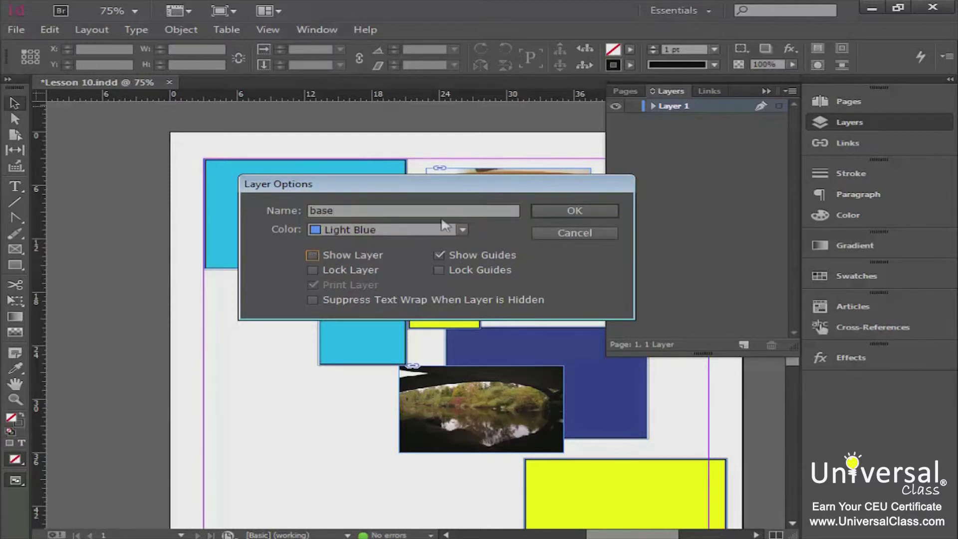
{"action": "left_click", "coordinate": [554, 209]}
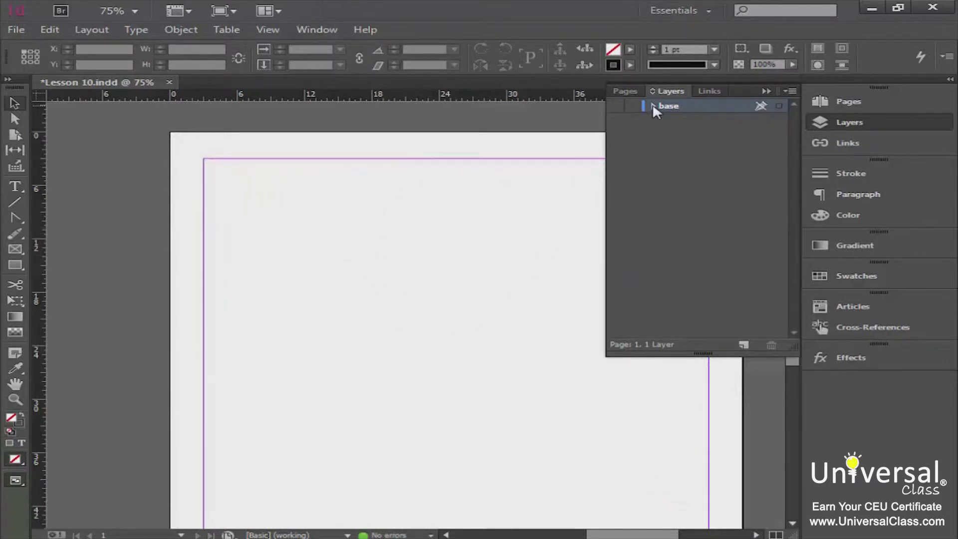
{"action": "left_click", "coordinate": [617, 107]}
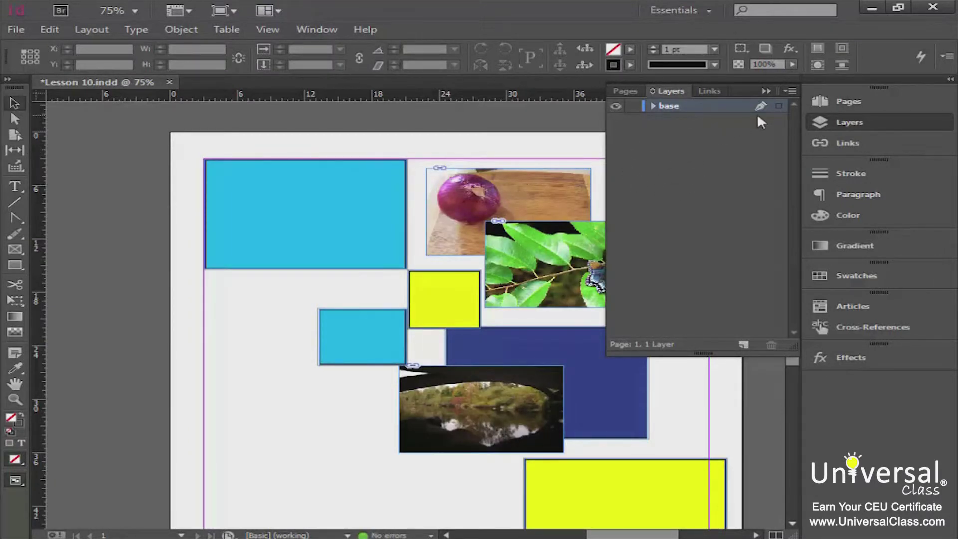
List the objects of the base layer, and hide and reshow its topmost rectangle to identify it on the page.
{"action": "left_click", "coordinate": [653, 106]}
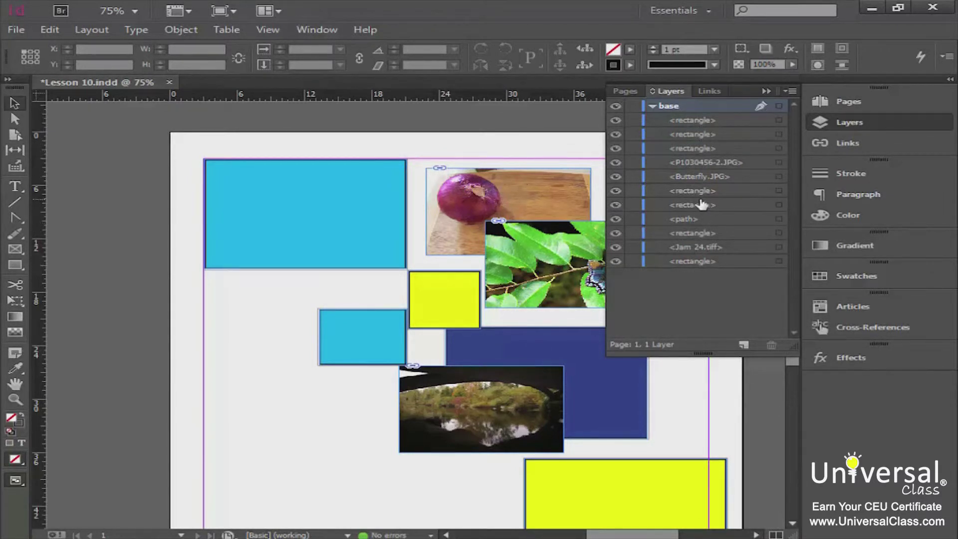
{"action": "left_click", "coordinate": [697, 122]}
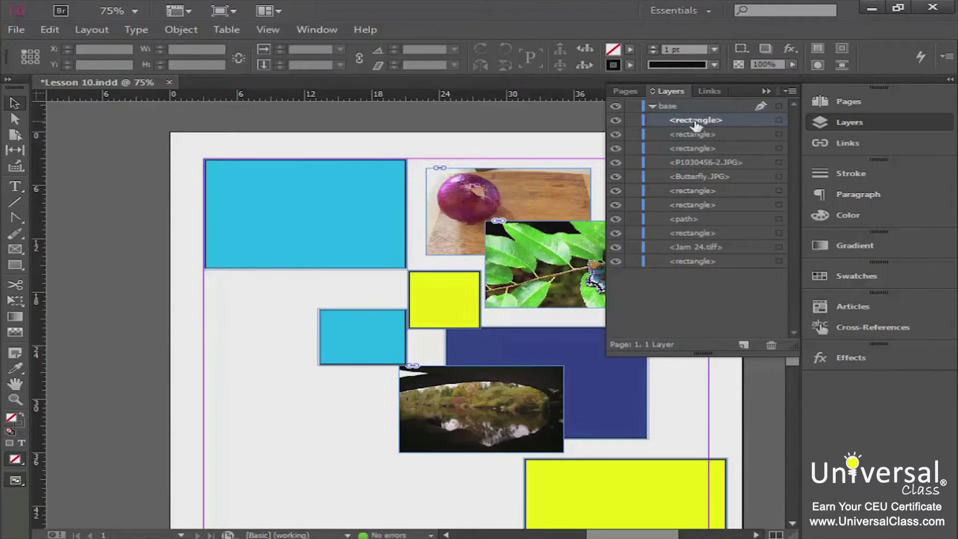
{"action": "left_click", "coordinate": [696, 122]}
{"action": "left_click", "coordinate": [616, 120]}
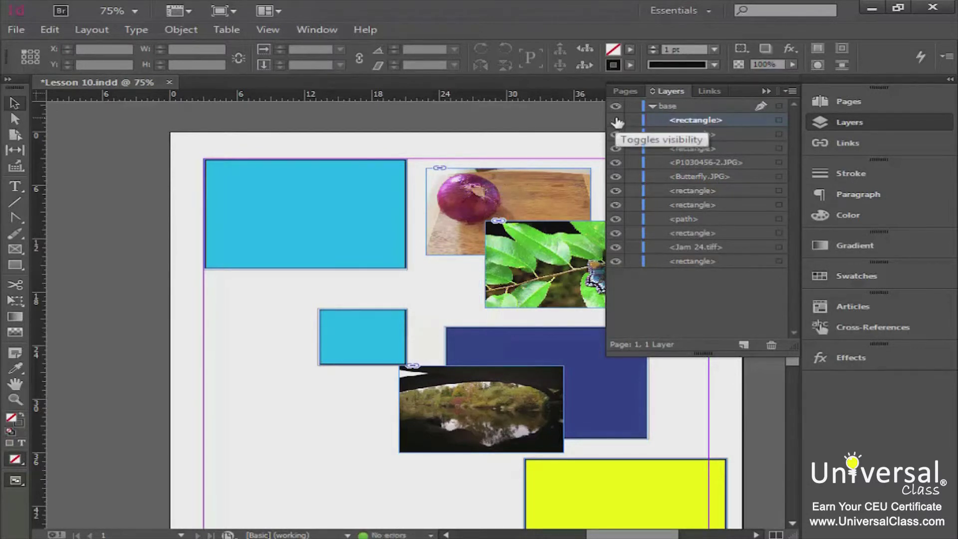
{"action": "left_click", "coordinate": [616, 121]}
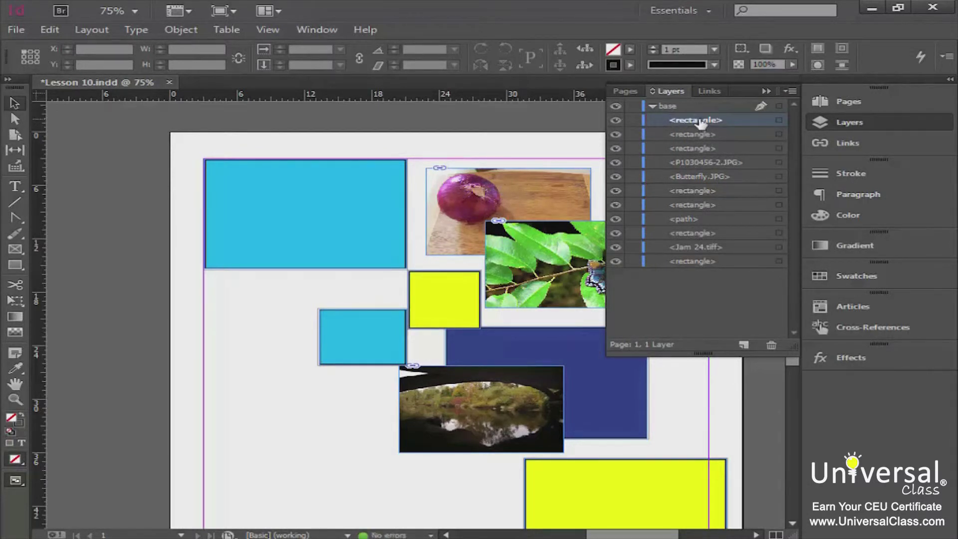
Rename the topmost rectangle in the base layer as small yellow rectangle.
{"action": "left_click", "coordinate": [699, 121]}
{"action": "type", "text": "small yellow rectangle"}
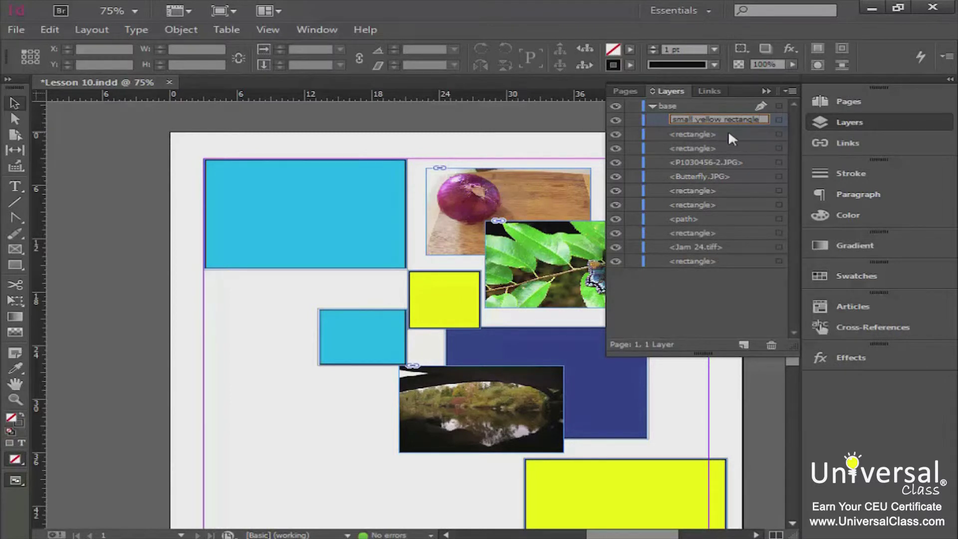
{"action": "left_click", "coordinate": [753, 133]}
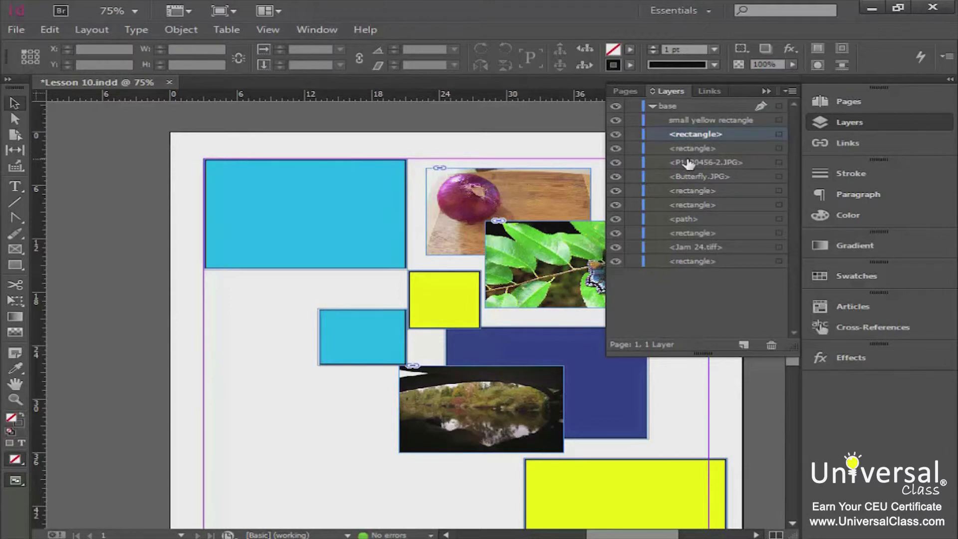
Move the small yellow rectangle to the bottom of the base layer's stacking order.
{"action": "left_click", "coordinate": [695, 121]}
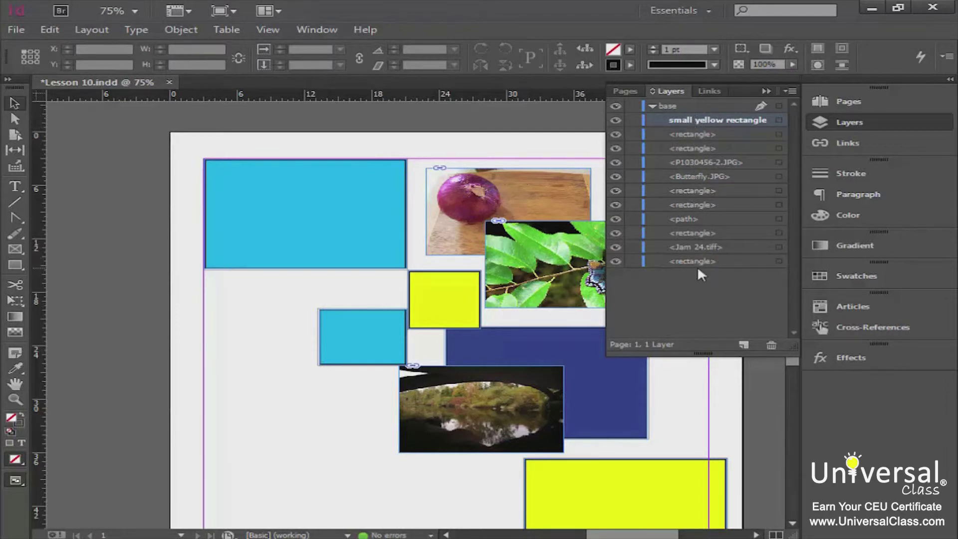
{"action": "mouse_move", "coordinate": [683, 120]}
{"action": "left_mouse_down"}
{"action": "mouse_move", "coordinate": [707, 268]}
{"action": "mouse_move", "coordinate": [698, 265]}
{"action": "mouse_move", "coordinate": [692, 125]}
{"action": "left_mouse_up"}
{"action": "left_click_drag", "start_coordinate": [688, 118], "coordinate": [708, 269]}
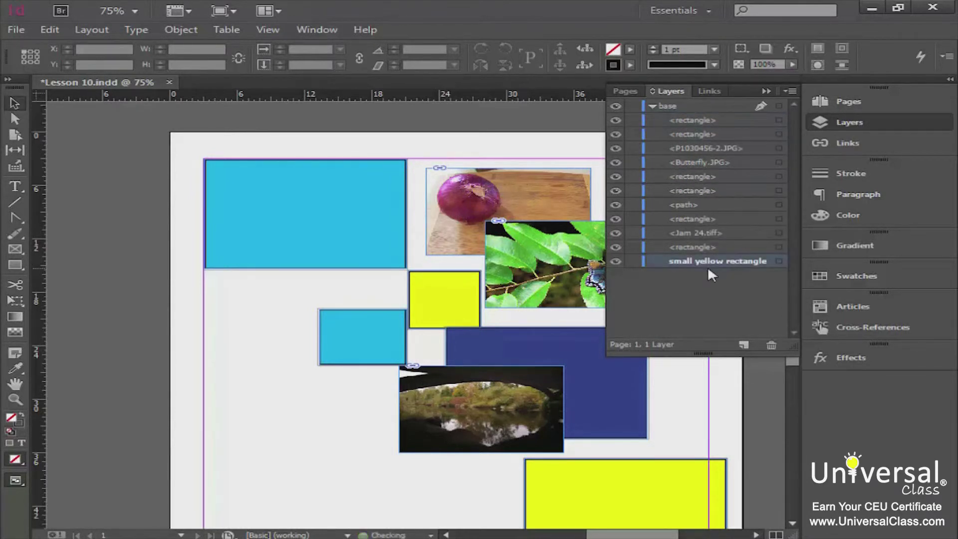
Move the small blue rectangle over the small yellow one, to about X 14p10.7, Y 19p0, and the navy rectangle up to about X 24p5.9, Y 21p1.1.
{"action": "left_click", "coordinate": [389, 339]}
{"action": "left_click_drag", "start_coordinate": [385, 346], "coordinate": [404, 339]}
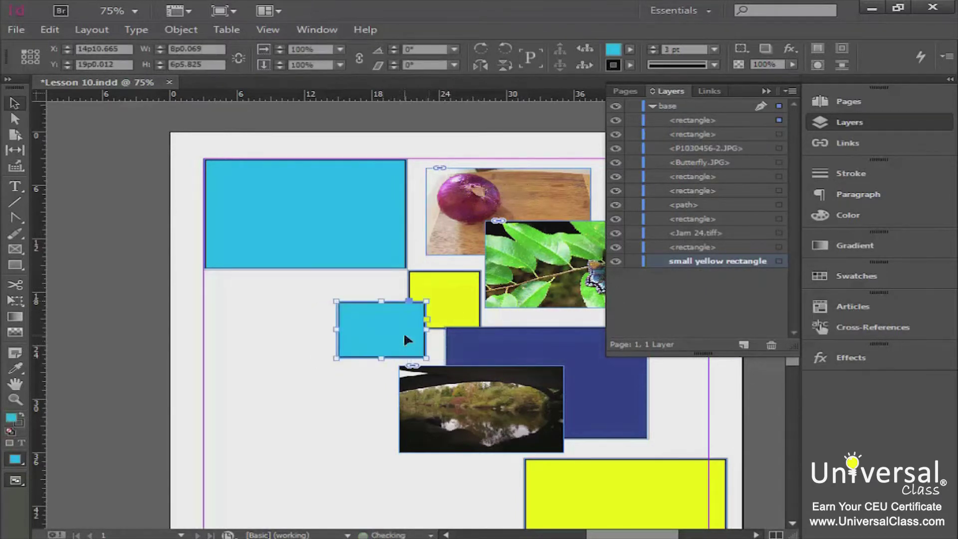
{"action": "left_click_drag", "start_coordinate": [467, 343], "coordinate": [466, 329]}
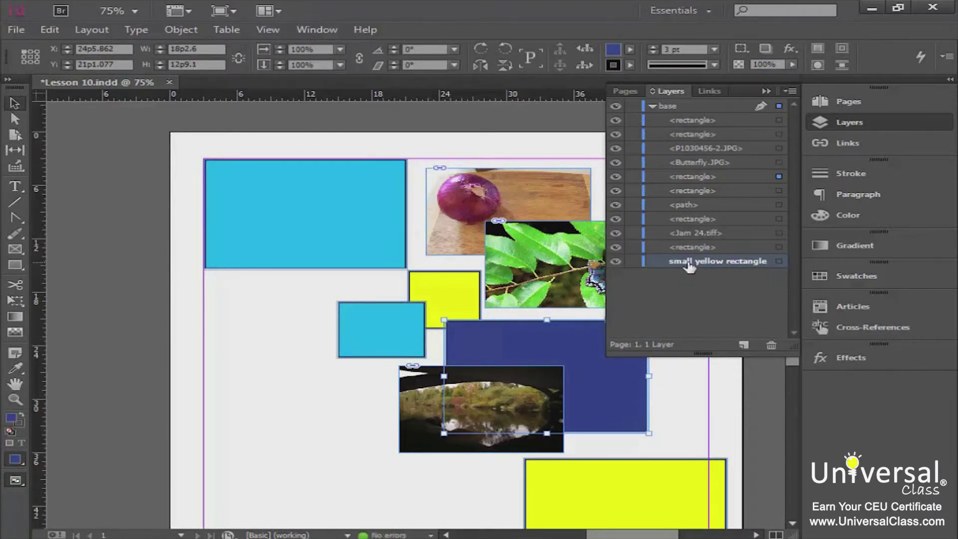
Move the small yellow rectangle to the top of the base layer, and deselect the navy rectangle after viewing the Arrange commands.
{"action": "left_click_drag", "start_coordinate": [689, 267], "coordinate": [677, 124]}
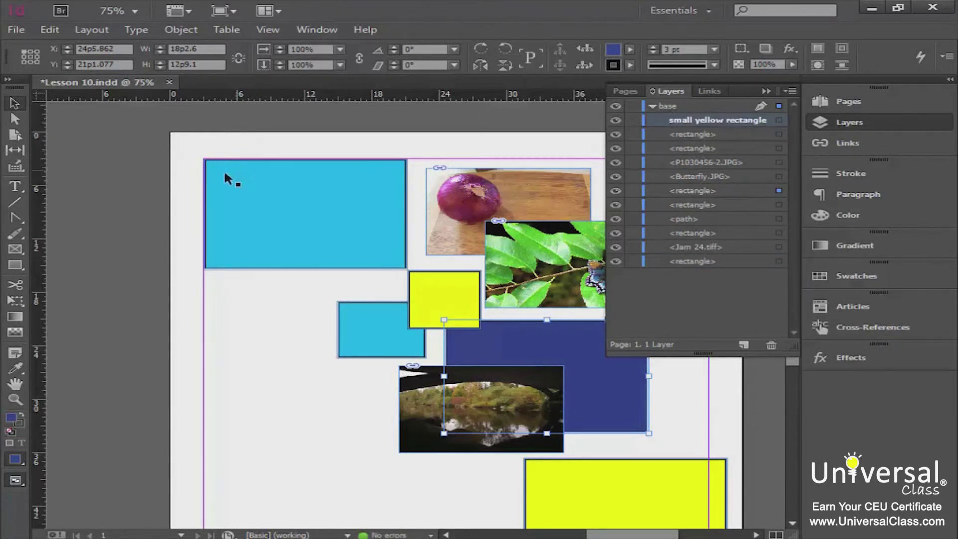
{"action": "left_click", "coordinate": [186, 29]}
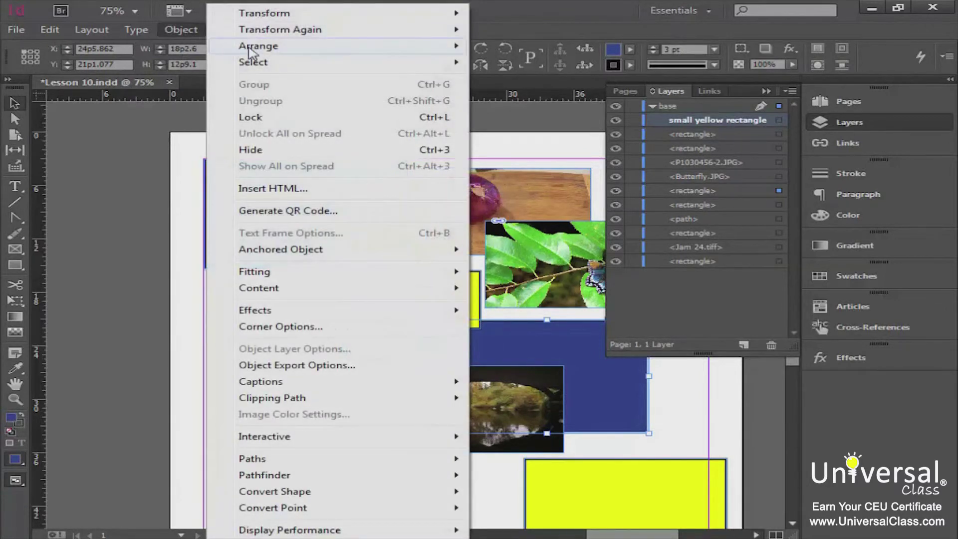
{"action": "mouse_move", "coordinate": [248, 48]}
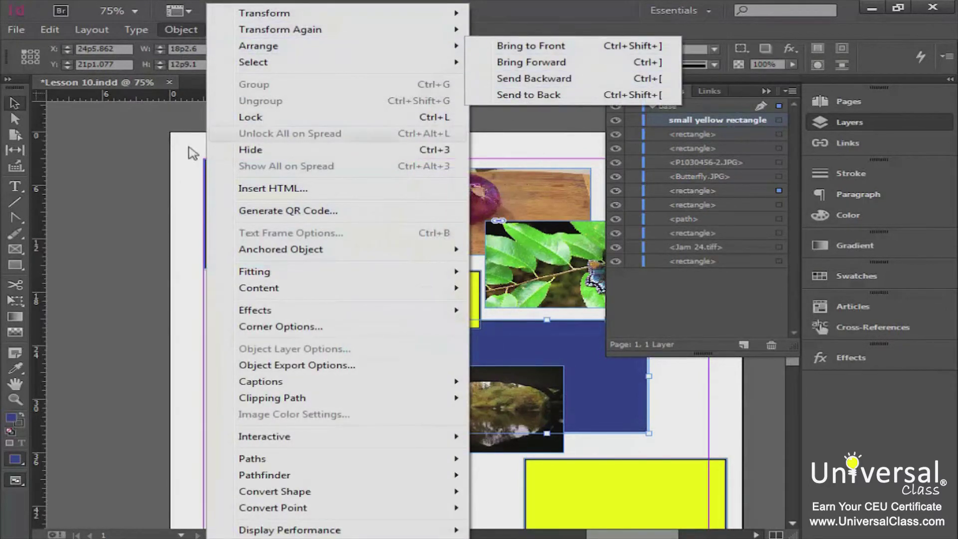
{"action": "left_click", "coordinate": [141, 182]}
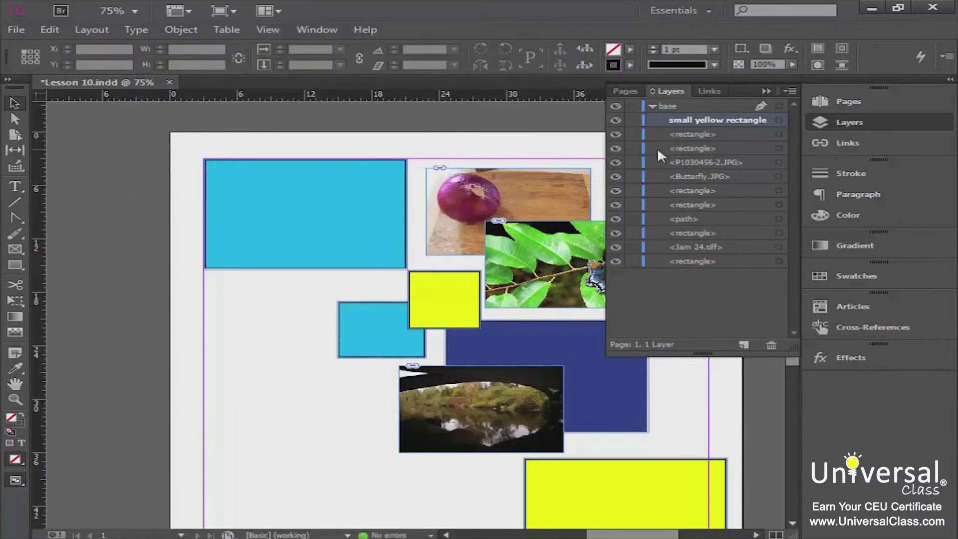
Create a new layer above base and move Butterfly.JPG from base into it.
{"action": "left_click", "coordinate": [651, 106]}
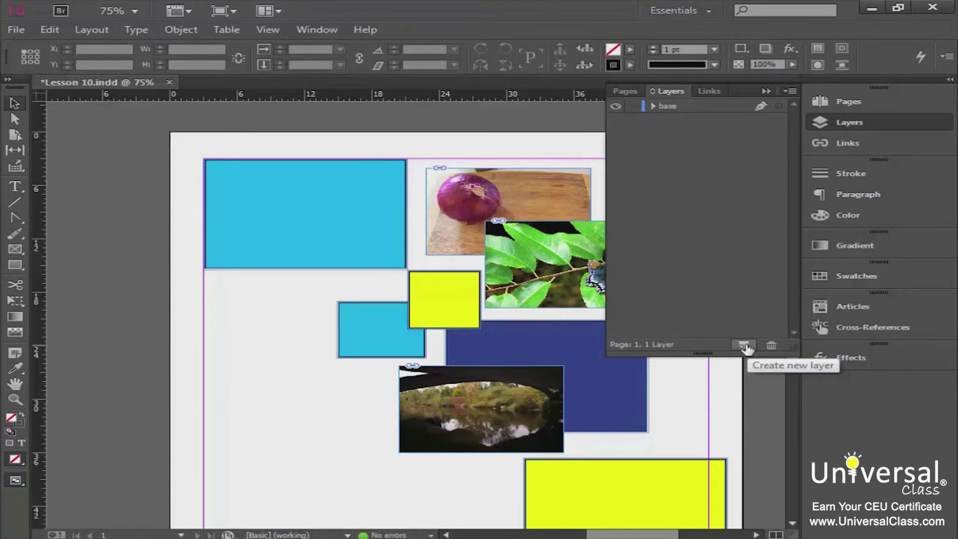
{"action": "left_click", "coordinate": [744, 345]}
{"action": "left_click", "coordinate": [653, 121]}
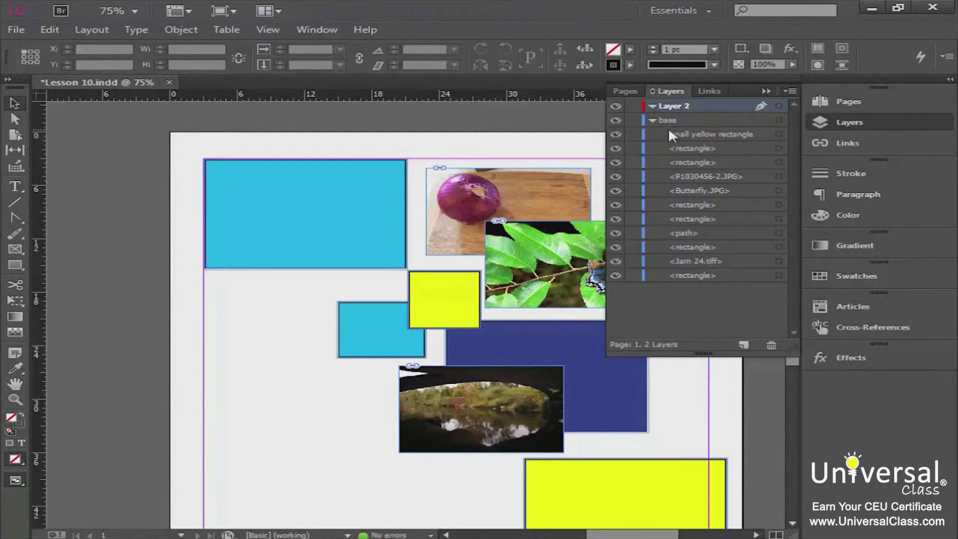
{"action": "left_click", "coordinate": [700, 193]}
{"action": "left_click_drag", "start_coordinate": [700, 194], "coordinate": [679, 112]}
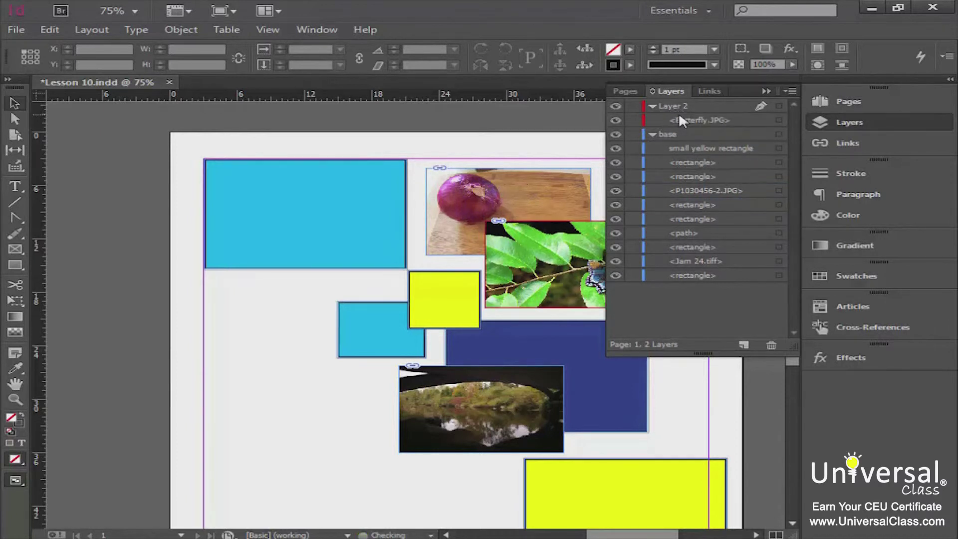
Move P1030456-2.JPG and Jam 24.tiff from the base layer to the top of Layer 2.
{"action": "left_click", "coordinate": [652, 106]}
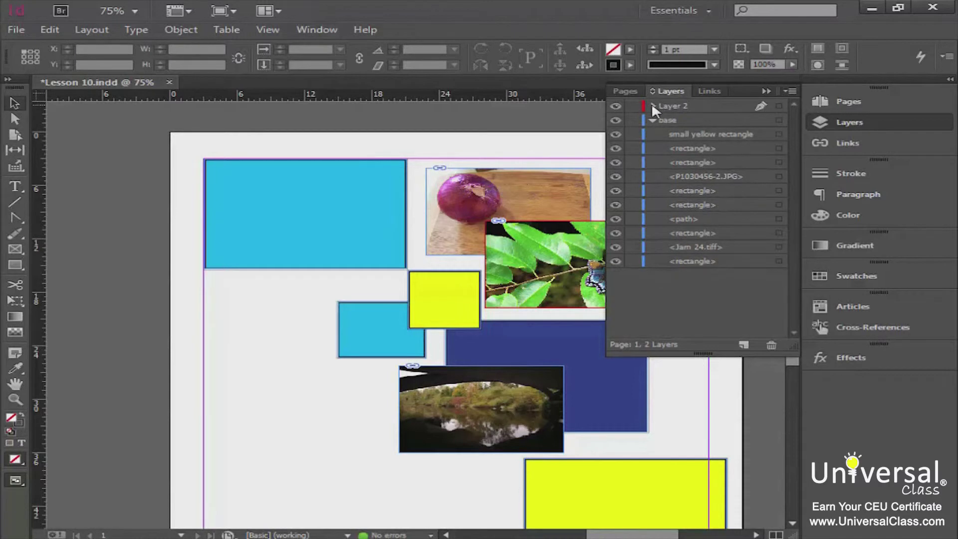
{"action": "left_click", "coordinate": [652, 105]}
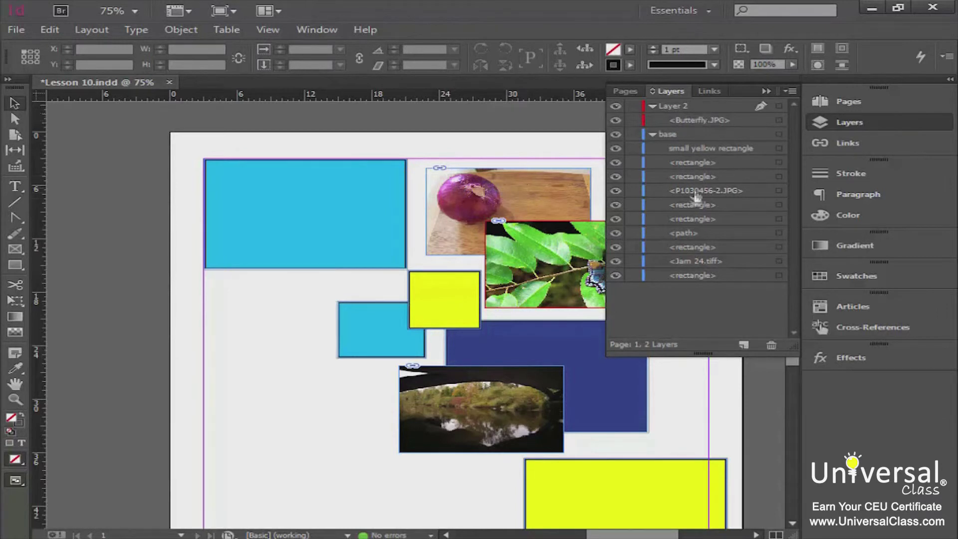
{"action": "left_click_drag", "start_coordinate": [697, 193], "coordinate": [688, 119]}
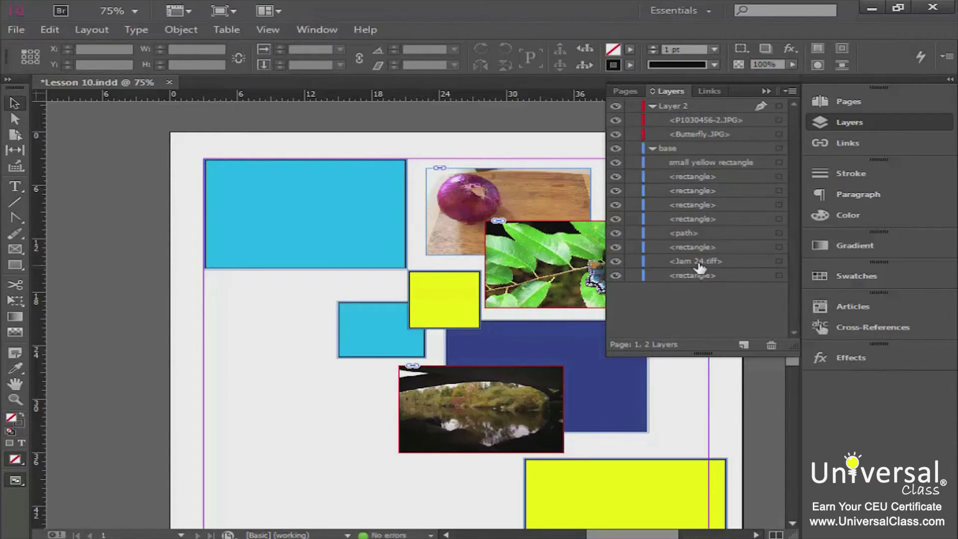
{"action": "left_click_drag", "start_coordinate": [699, 264], "coordinate": [696, 117]}
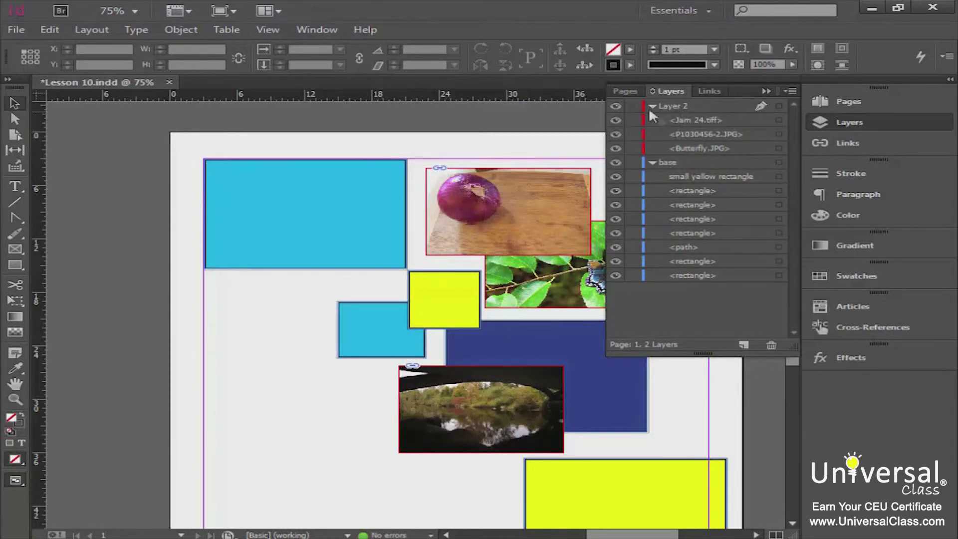
Hide and reshow Layer 2, and move Butterfly.JPG to the top of its stacking order.
{"action": "left_click", "coordinate": [617, 107]}
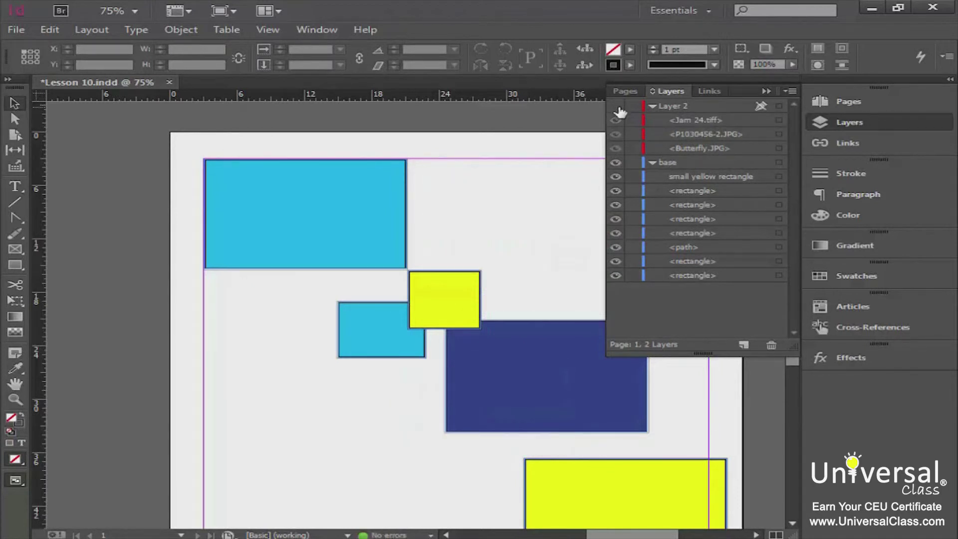
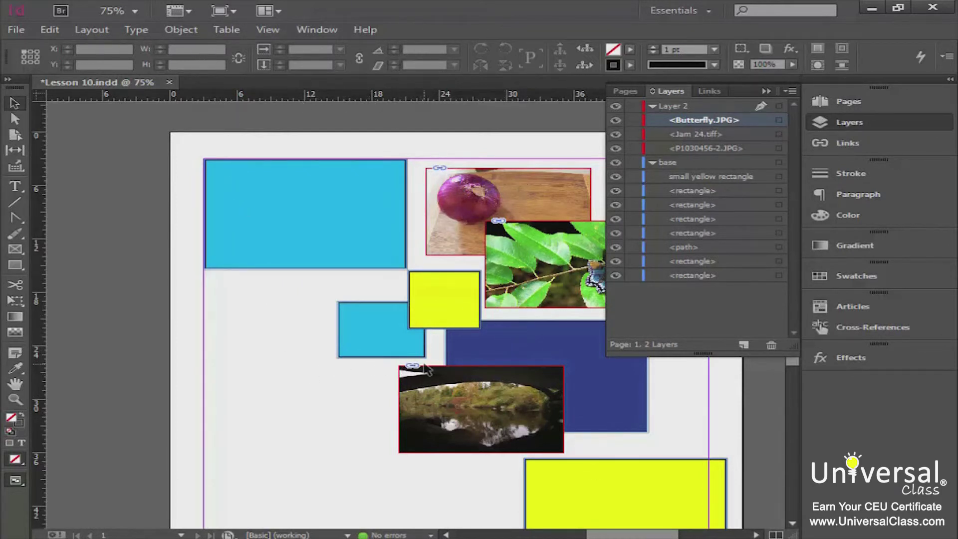
Collapse both layers' object lists and review the lock, print and guide settings in Layer 2's options.
{"action": "left_click", "coordinate": [653, 162], "text": "alt"}
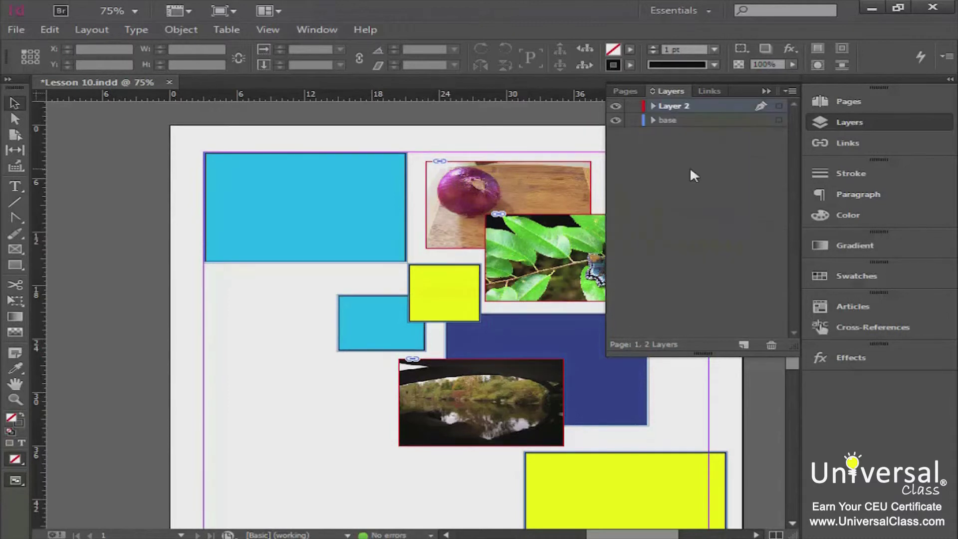
{"action": "double_click", "coordinate": [671, 107]}
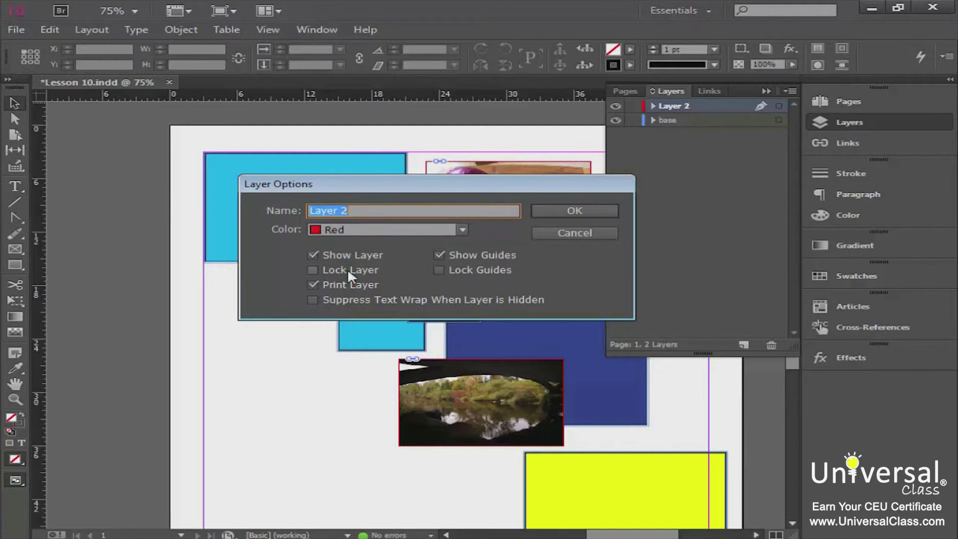
{"action": "left_click", "coordinate": [310, 265]}
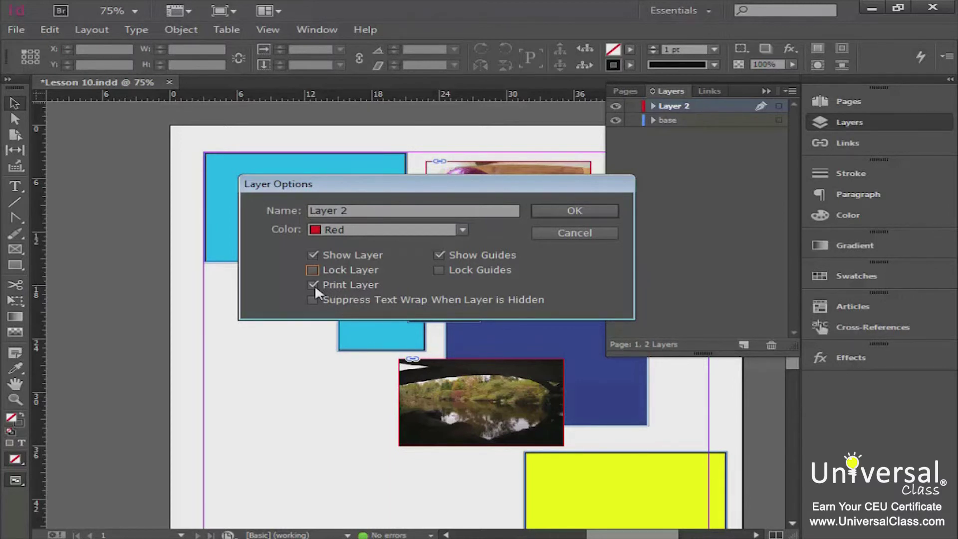
{"action": "left_click_drag", "start_coordinate": [381, 188], "coordinate": [471, 213]}
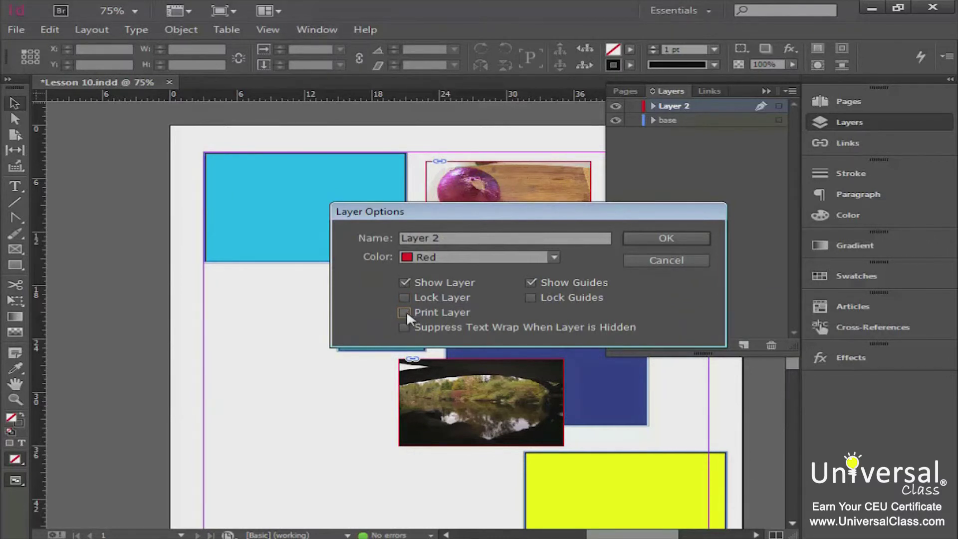
{"action": "left_click", "coordinate": [530, 284]}
{"action": "left_click", "coordinate": [636, 238]}
{"action": "double_click", "coordinate": [664, 106]}
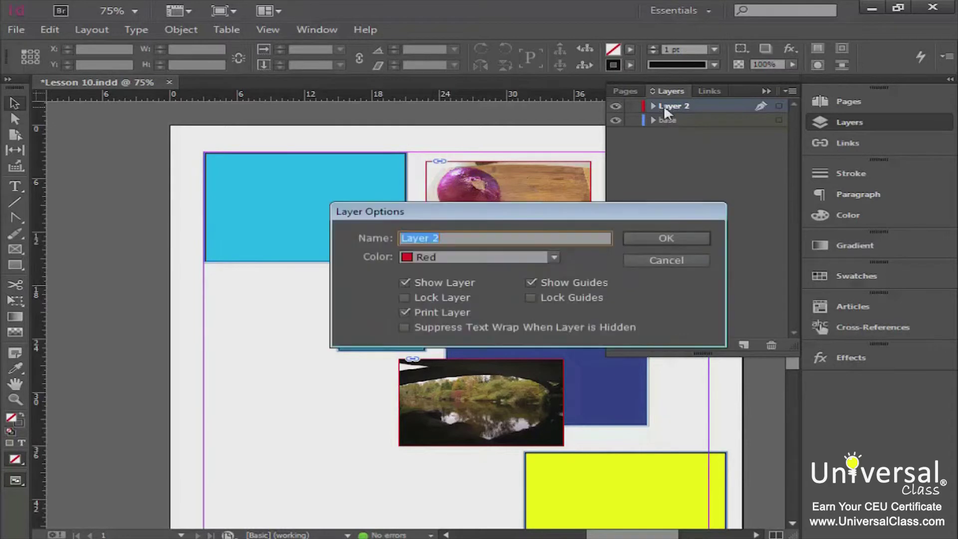
{"action": "left_click", "coordinate": [658, 239]}
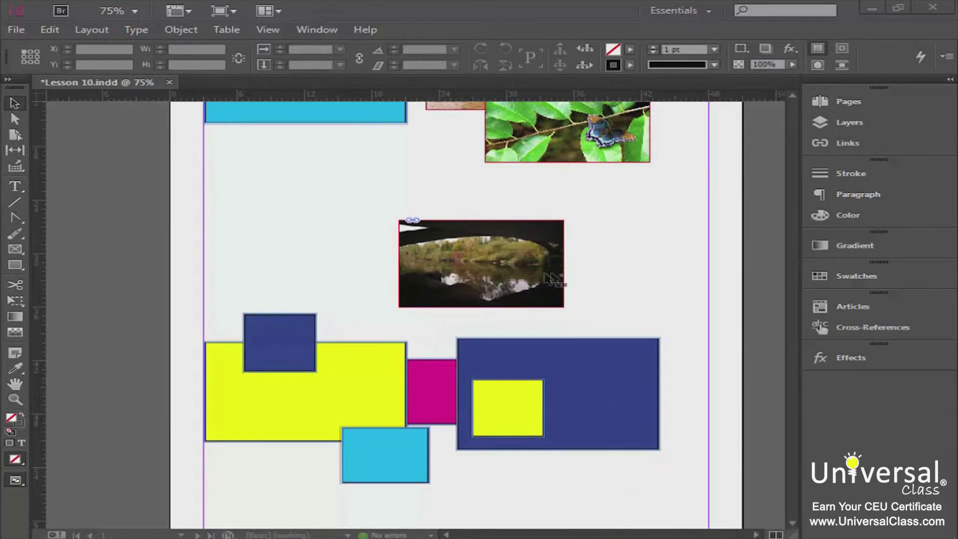
Shrink the frame of the river photo in the middle of the page to about 8p0 by 6p1.
{"action": "left_click", "coordinate": [533, 301]}
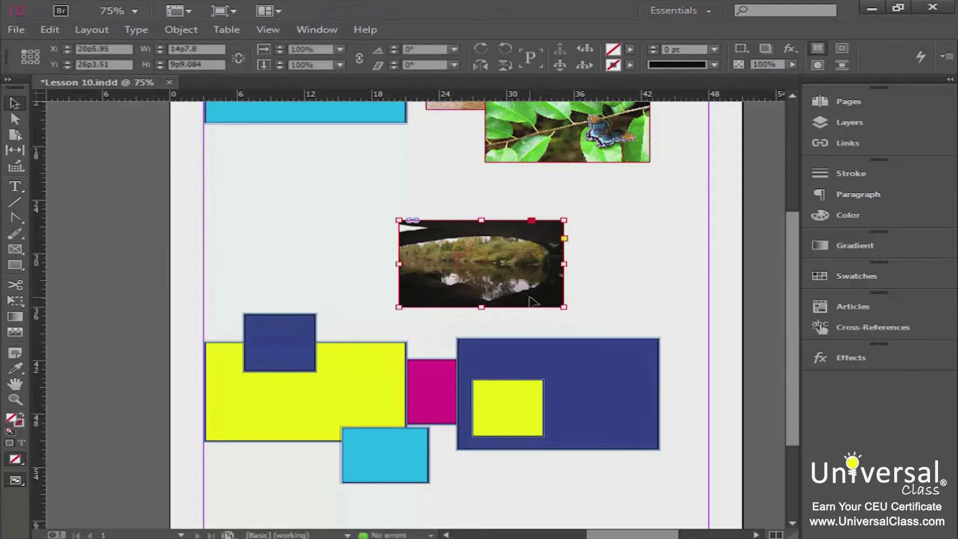
{"action": "left_click_drag", "start_coordinate": [565, 306], "coordinate": [490, 274]}
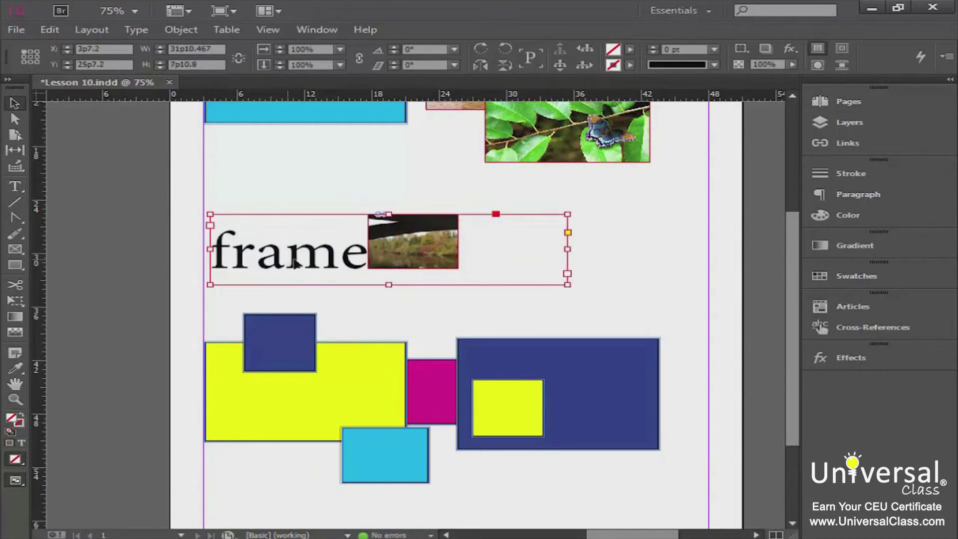
Open the Anchored Object Options of the photo inside the text frame and review the available position types.
{"action": "left_click", "coordinate": [395, 255]}
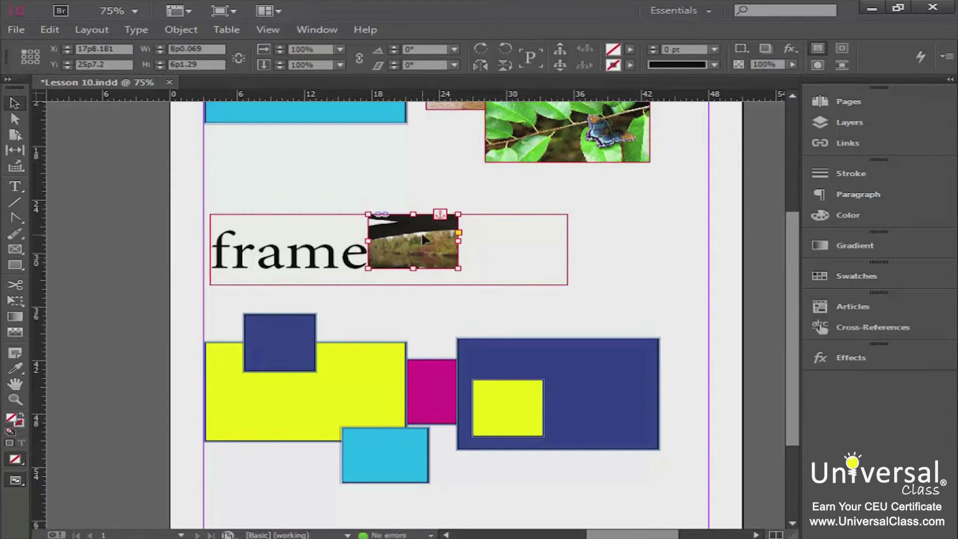
{"action": "left_click", "coordinate": [176, 30]}
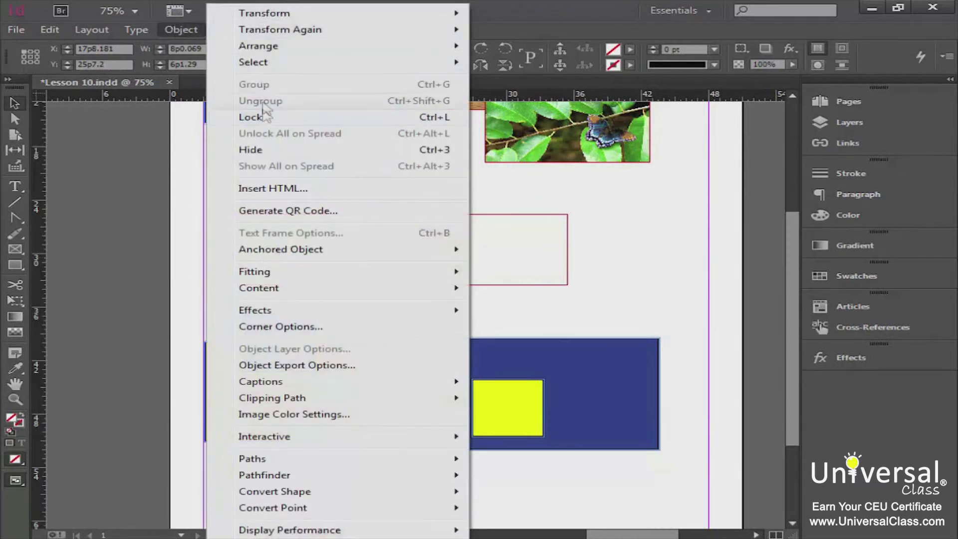
{"action": "mouse_move", "coordinate": [269, 250]}
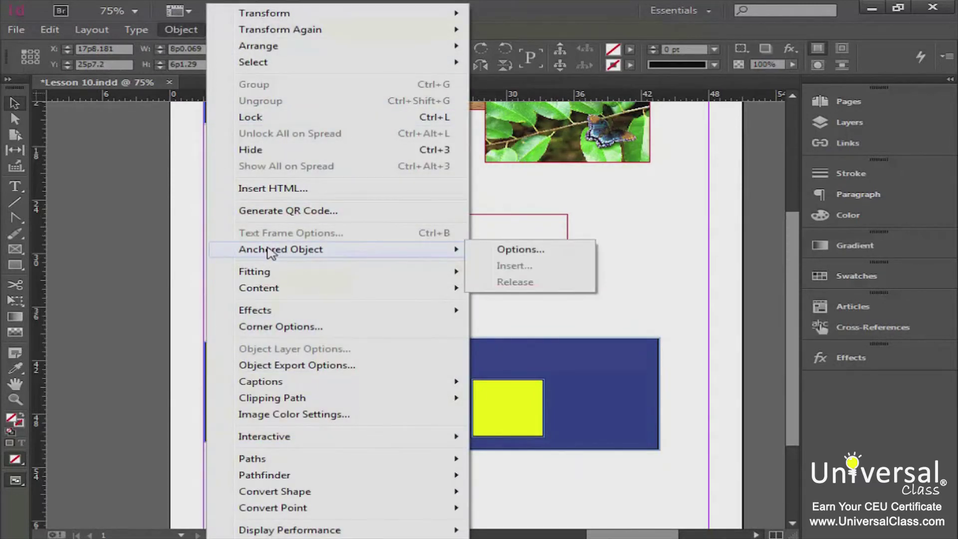
{"action": "left_click", "coordinate": [534, 253]}
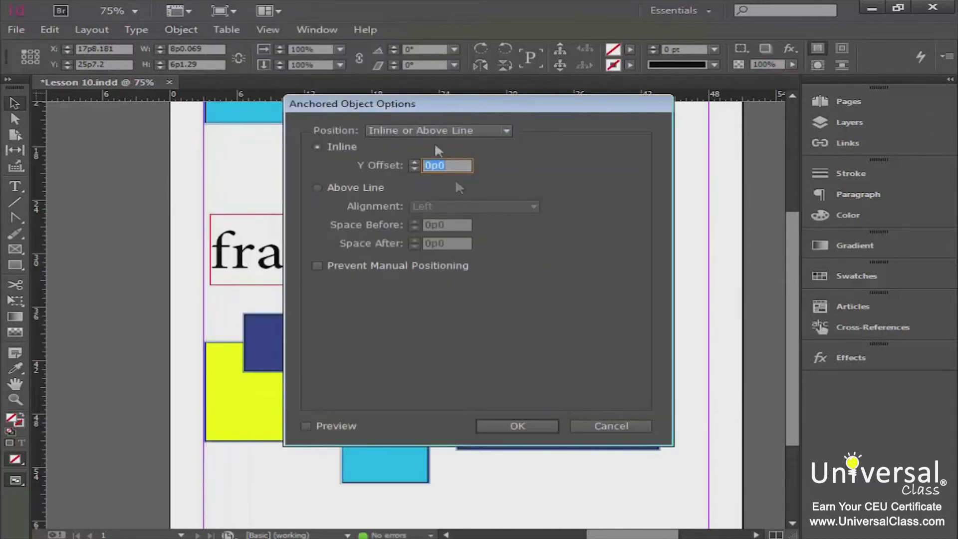
{"action": "left_click_drag", "start_coordinate": [385, 109], "coordinate": [572, 93]}
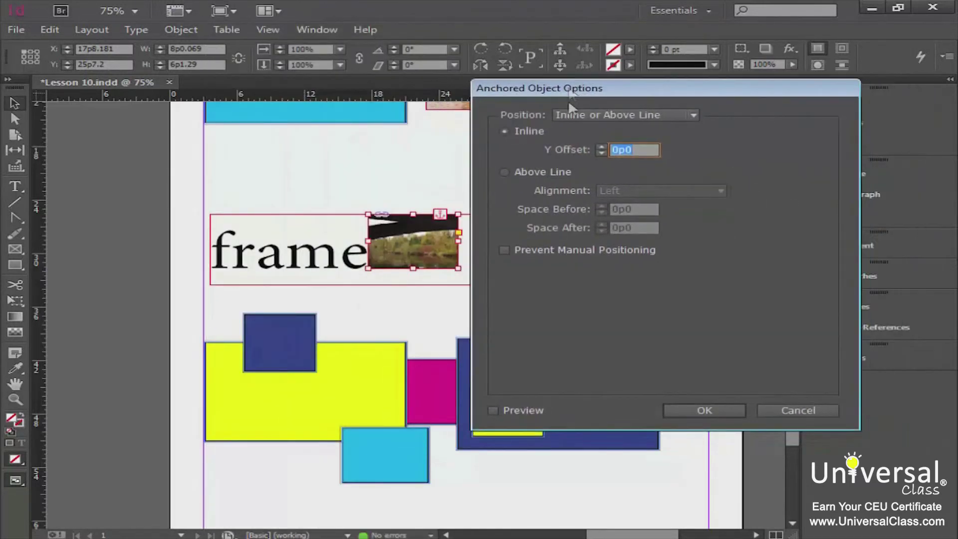
{"action": "left_click", "coordinate": [637, 115]}
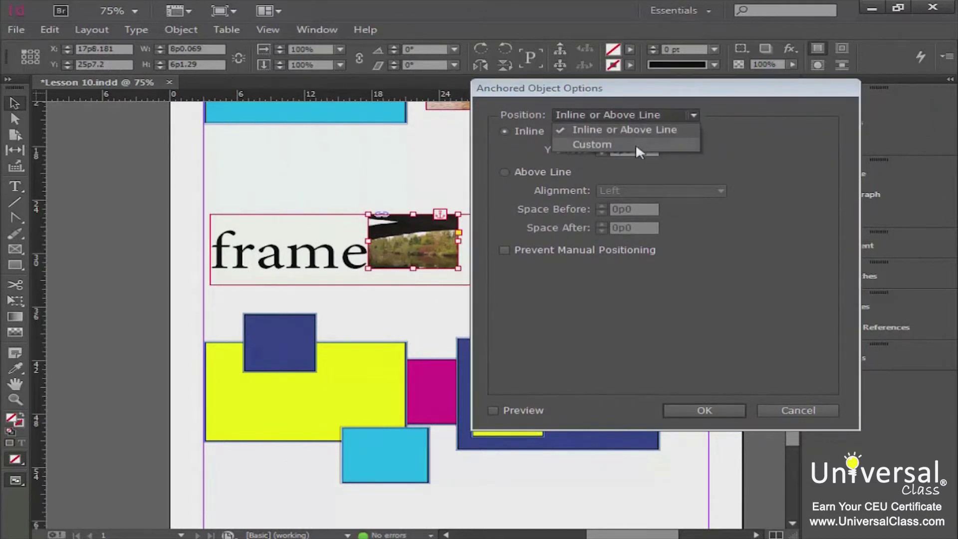
{"action": "left_click", "coordinate": [501, 114]}
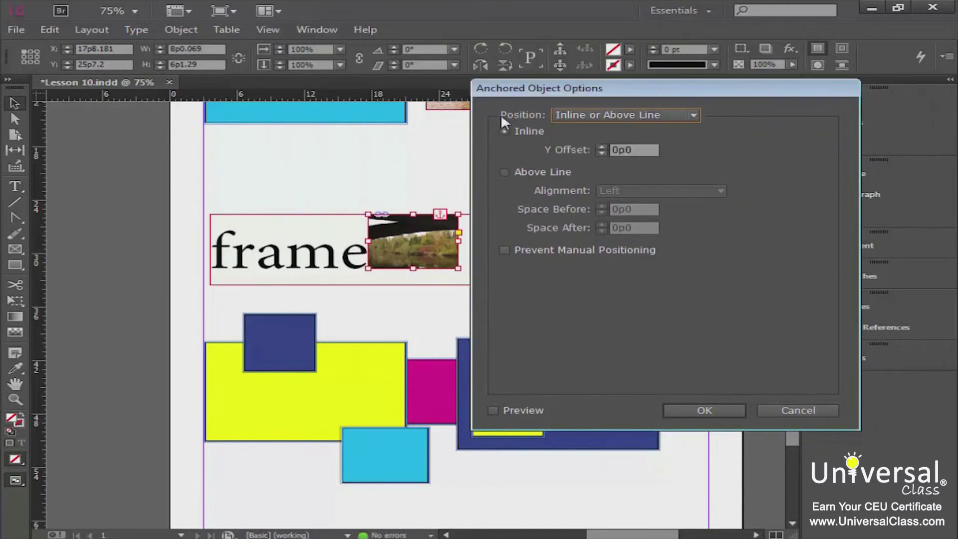
Raise the anchored photo's inline Y Offset to 1p3 with the preview turned on.
{"action": "left_click", "coordinate": [602, 146]}
{"action": "left_click", "coordinate": [601, 146]}
{"action": "left_click", "coordinate": [494, 411]}
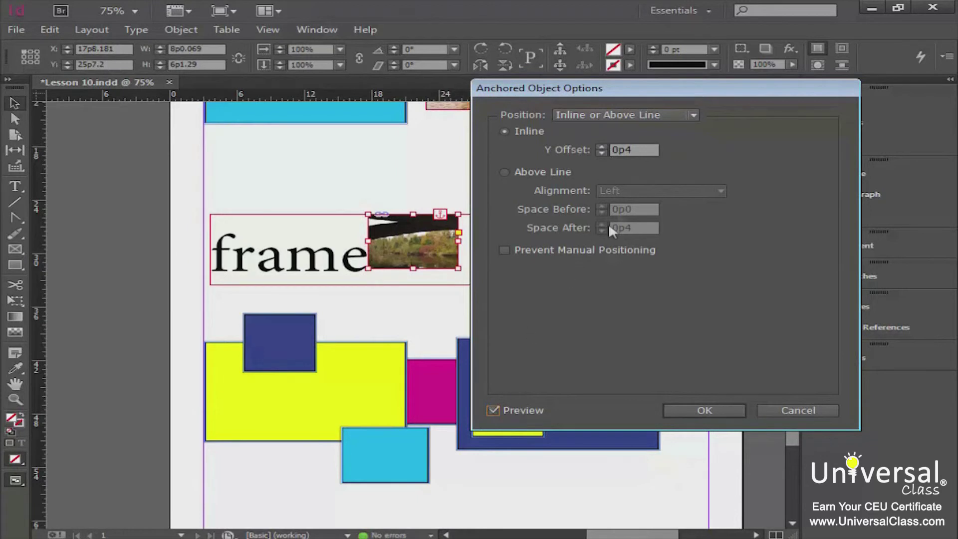
{"action": "left_click", "coordinate": [601, 147]}
{"action": "left_click", "coordinate": [601, 146]}
{"action": "left_click", "coordinate": [601, 147]}
{"action": "left_click", "coordinate": [601, 146]}
{"action": "left_click", "coordinate": [600, 147]}
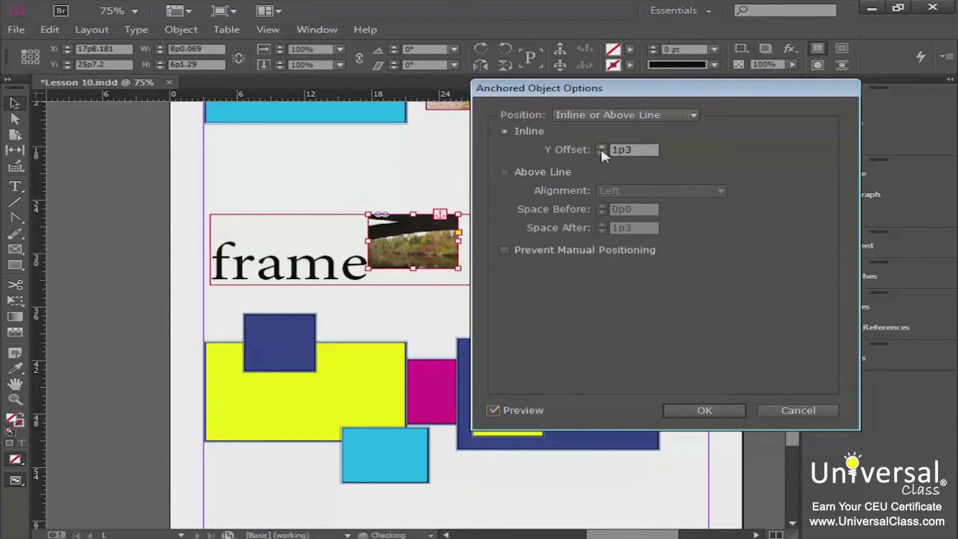
Set the anchored photo's Y Offset to -1p1, switch it to Above Line with Center alignment and Space Before -0p8, and apply.
{"action": "left_click", "coordinate": [601, 152]}
{"action": "left_click", "coordinate": [602, 152]}
{"action": "left_click", "coordinate": [602, 153]}
{"action": "left_click", "coordinate": [601, 152]}
{"action": "left_click", "coordinate": [601, 153]}
{"action": "left_click", "coordinate": [601, 152]}
{"action": "left_click", "coordinate": [602, 152]}
{"action": "left_click", "coordinate": [602, 152]}
{"action": "left_click", "coordinate": [602, 152]}
{"action": "left_click", "coordinate": [602, 152]}
{"action": "left_click", "coordinate": [601, 152]}
{"action": "left_click", "coordinate": [601, 152]}
{"action": "left_click", "coordinate": [601, 152]}
{"action": "left_click", "coordinate": [601, 152]}
{"action": "left_click", "coordinate": [601, 152]}
{"action": "left_click", "coordinate": [601, 152]}
{"action": "left_click", "coordinate": [602, 152]}
{"action": "left_click", "coordinate": [602, 153]}
{"action": "left_click", "coordinate": [602, 152]}
{"action": "left_click", "coordinate": [602, 152]}
{"action": "left_click", "coordinate": [601, 152]}
{"action": "left_click", "coordinate": [601, 152]}
{"action": "left_click", "coordinate": [602, 153]}
{"action": "left_click", "coordinate": [602, 152]}
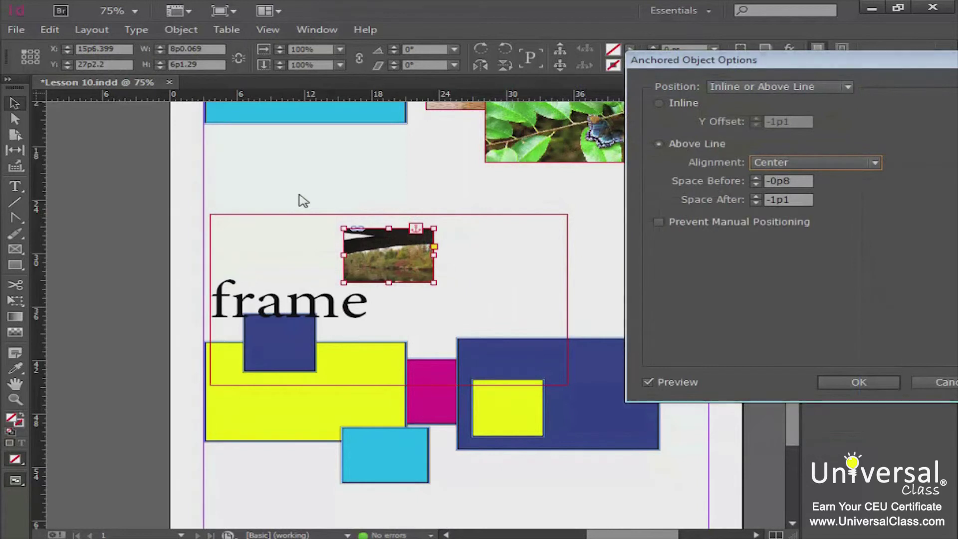
{"action": "left_click", "coordinate": [859, 383]}
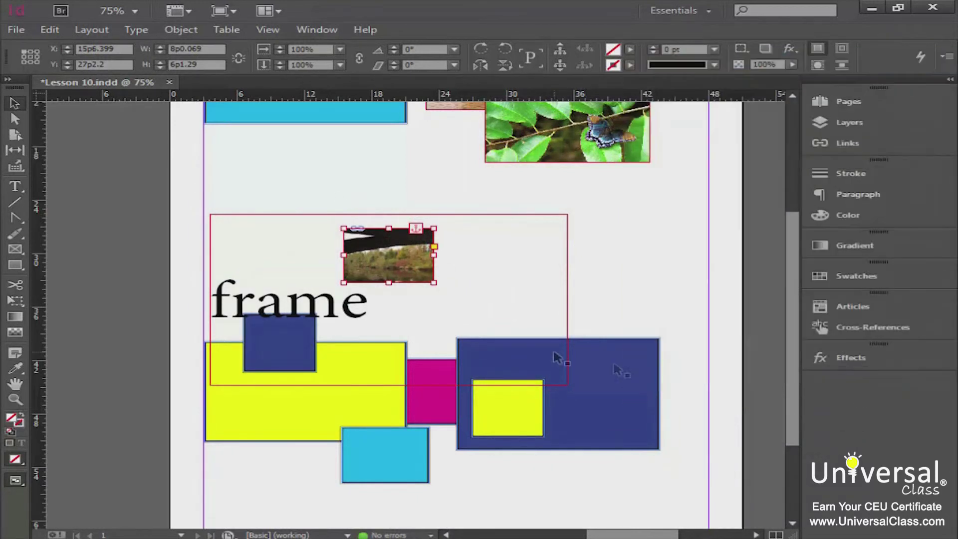
Move the text frame together with its anchored photo around the middle of the page.
{"action": "left_click_drag", "start_coordinate": [282, 302], "coordinate": [353, 268]}
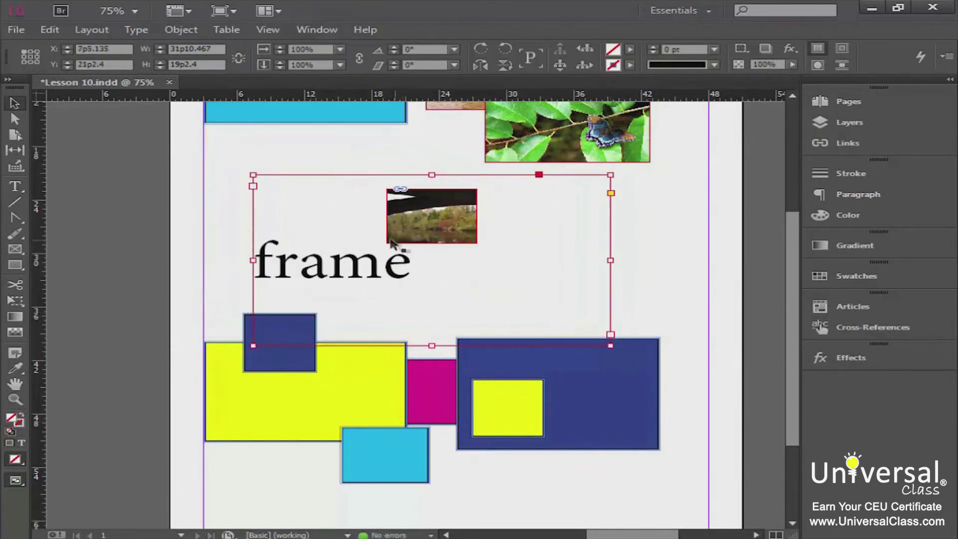
{"action": "key", "text": "ctrl+z"}
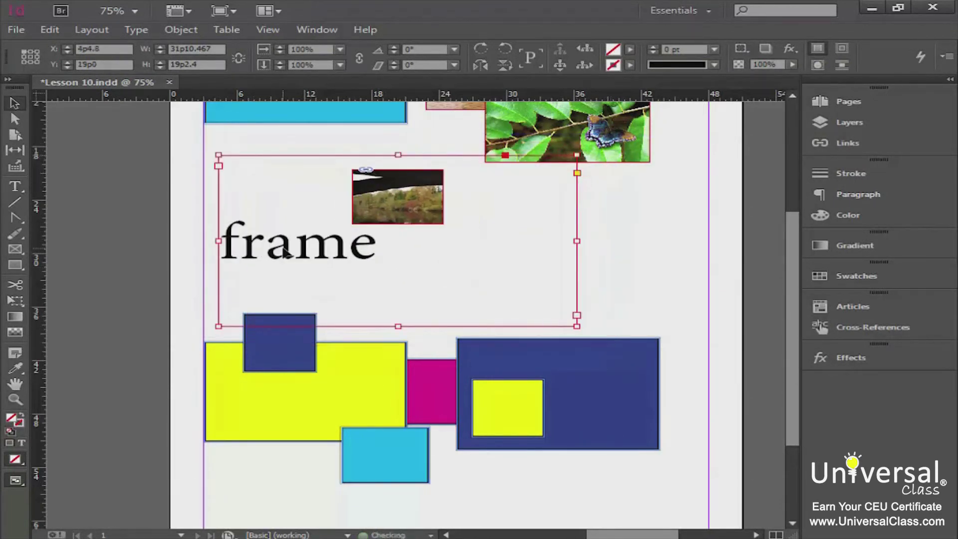
{"action": "left_click_drag", "start_coordinate": [324, 252], "coordinate": [377, 263]}
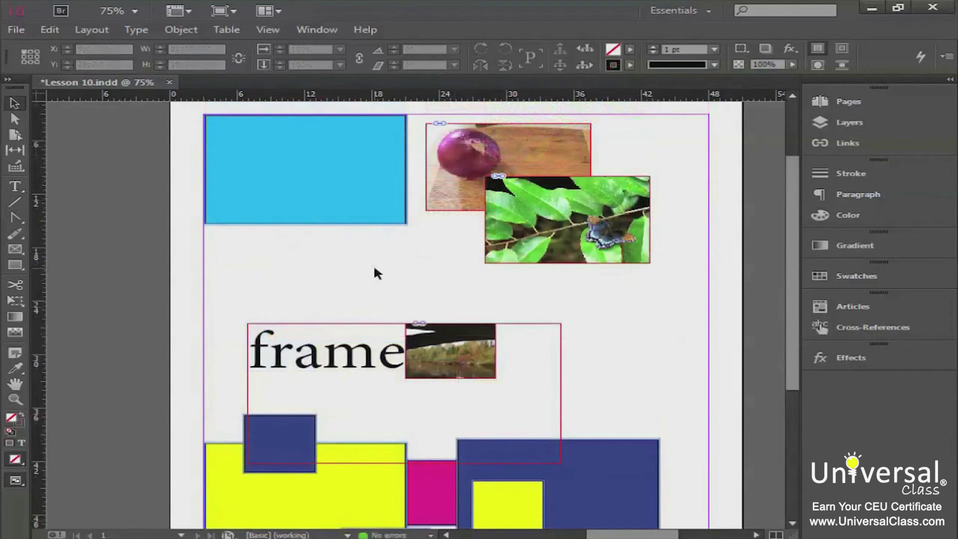
Try rotating the cyan rectangle freehand from its lower-left corner, and undo the rotation.
{"action": "left_click", "coordinate": [334, 178]}
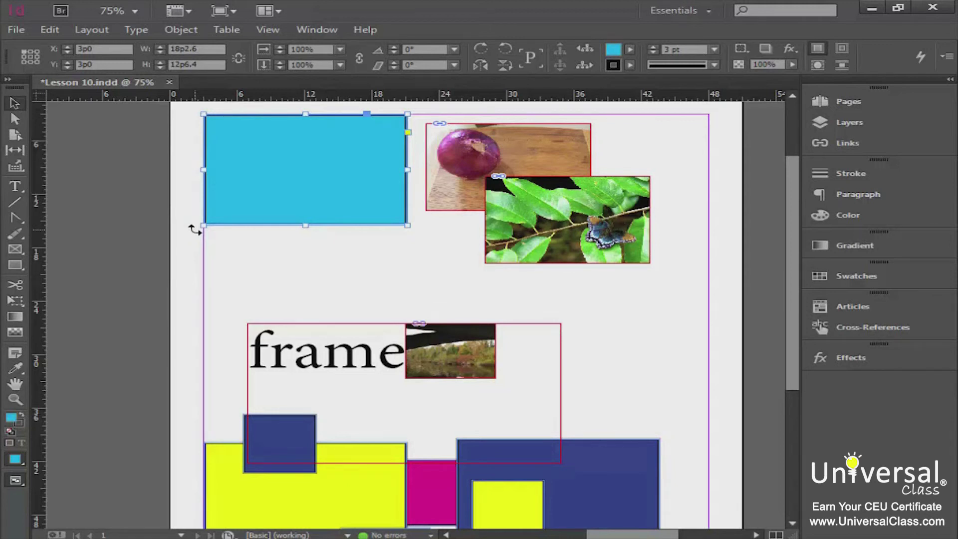
{"action": "left_click_drag", "start_coordinate": [194, 230], "coordinate": [283, 263]}
{"action": "key", "text": "ctrl+z"}
Try shear angles of 30°, -20° and -21° on the butterfly photo, and reset its shear angle to 0°.
{"action": "left_click", "coordinate": [488, 259]}
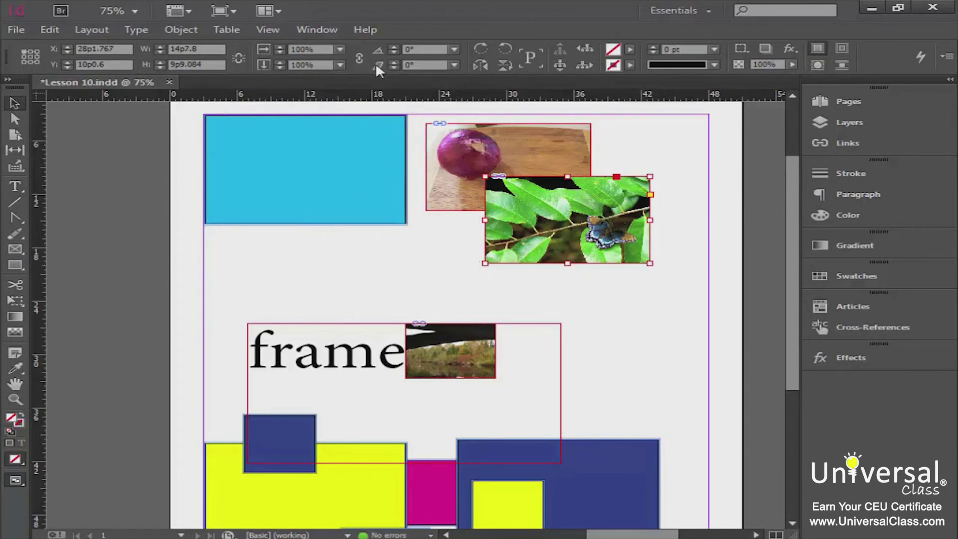
{"action": "left_click", "coordinate": [454, 65]}
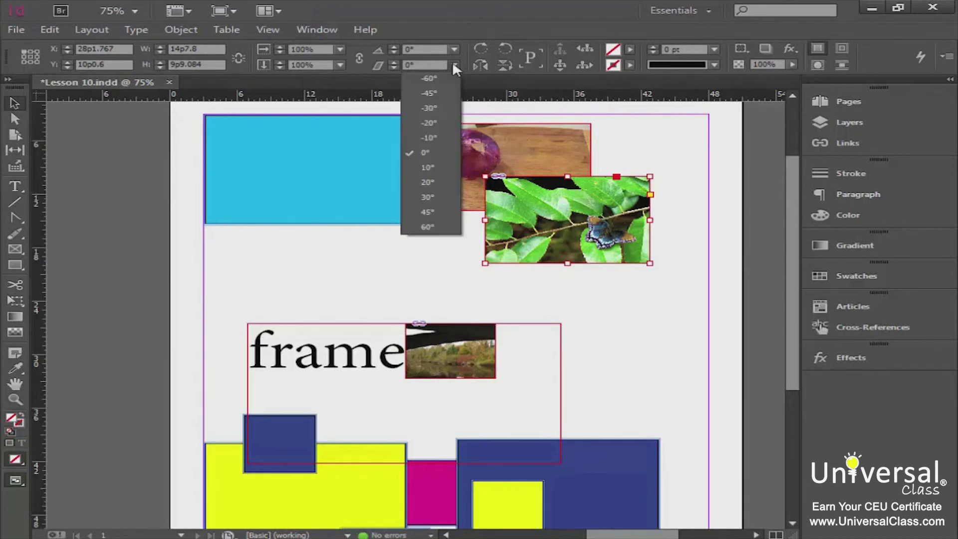
{"action": "left_click", "coordinate": [433, 197]}
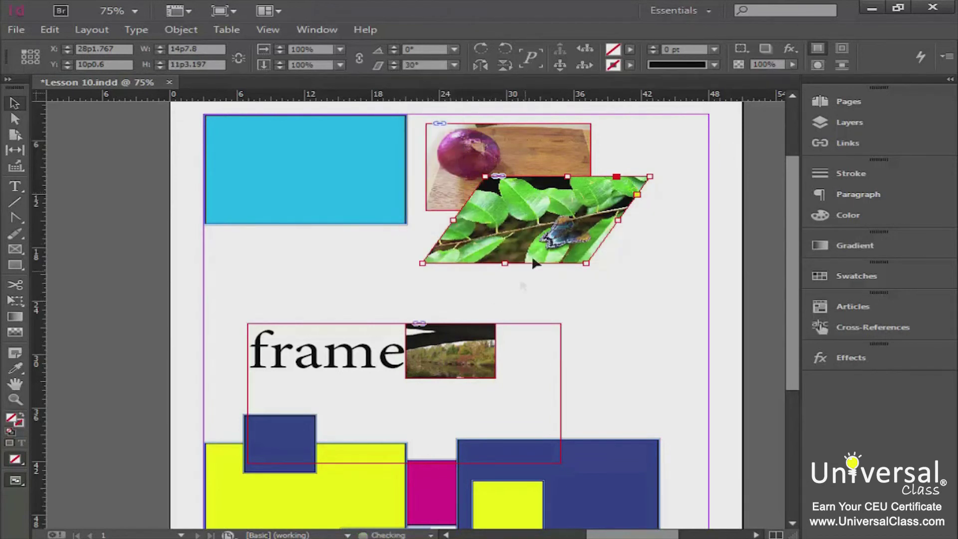
{"action": "left_click", "coordinate": [454, 65]}
{"action": "left_click", "coordinate": [448, 114]}
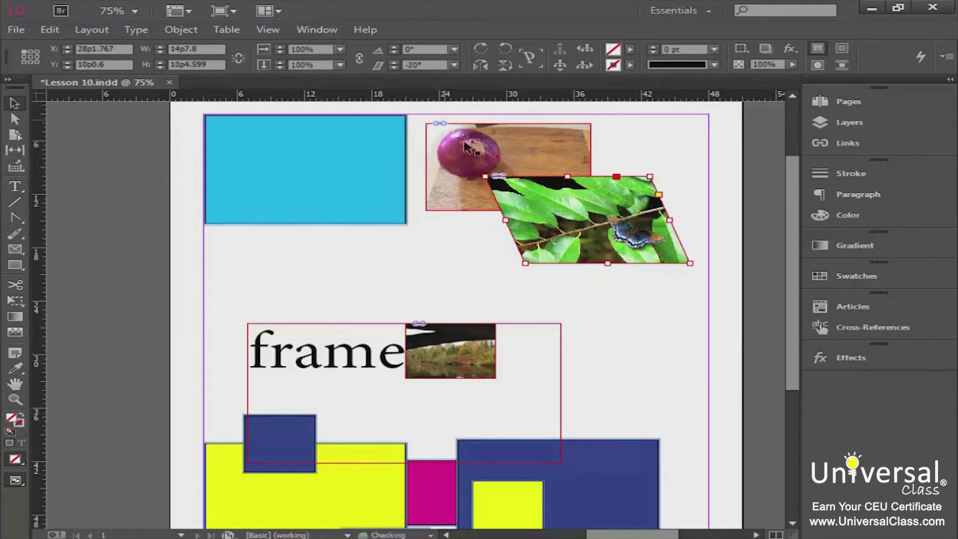
{"action": "left_click", "coordinate": [394, 67]}
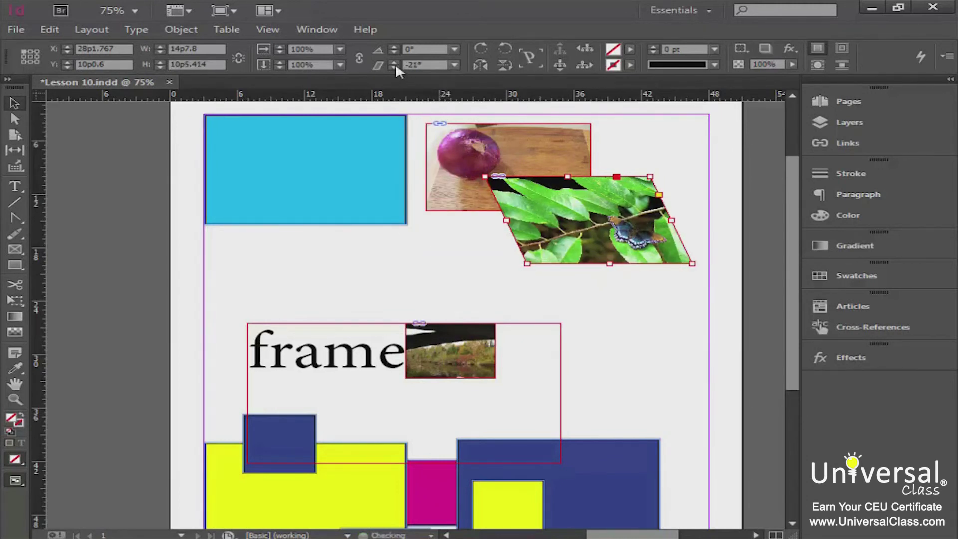
{"action": "left_click", "coordinate": [454, 65]}
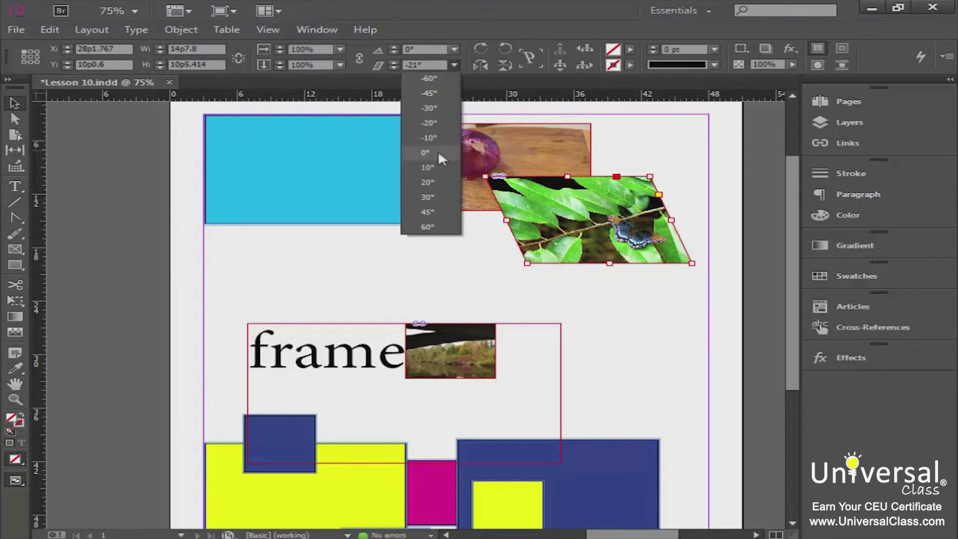
{"action": "left_click", "coordinate": [425, 153]}
{"action": "left_click", "coordinate": [446, 285]}
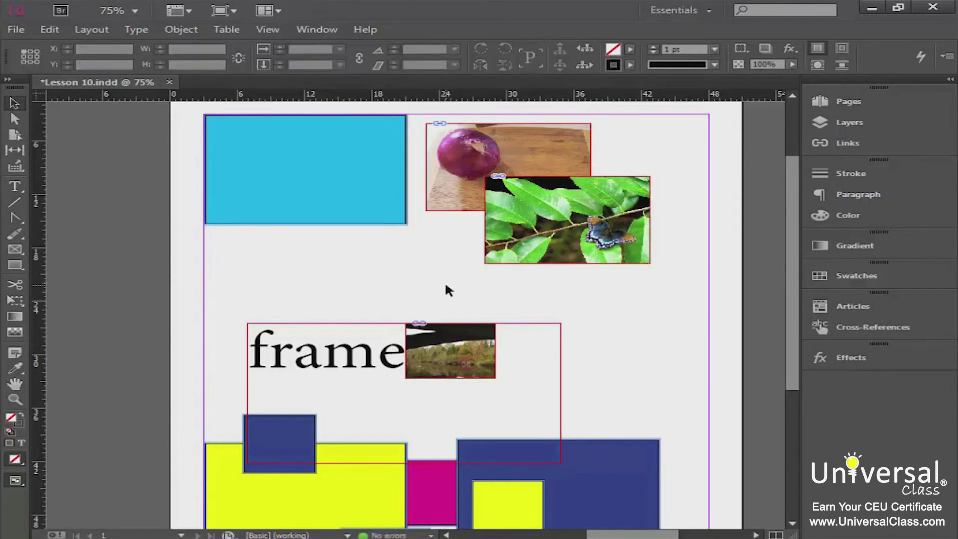
Try shearing the cyan rectangle by -30°, and undo the shear.
{"action": "left_click", "coordinate": [364, 182]}
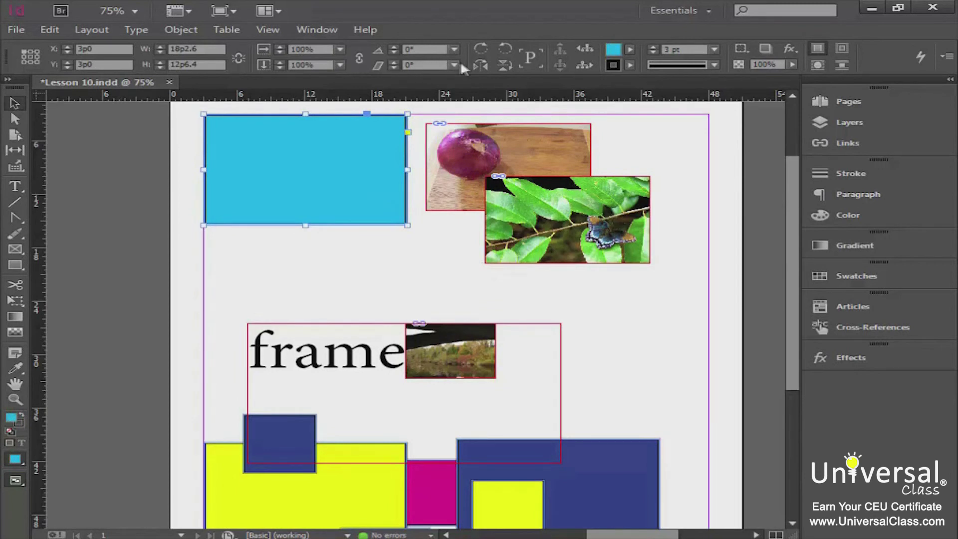
{"action": "left_click", "coordinate": [455, 65]}
{"action": "left_click", "coordinate": [441, 108]}
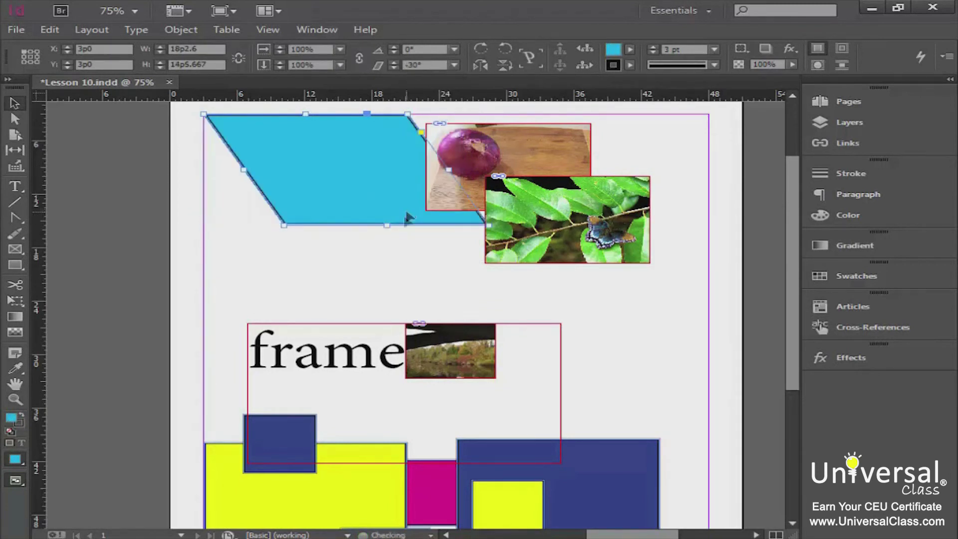
{"action": "key", "text": "ctrl+z"}
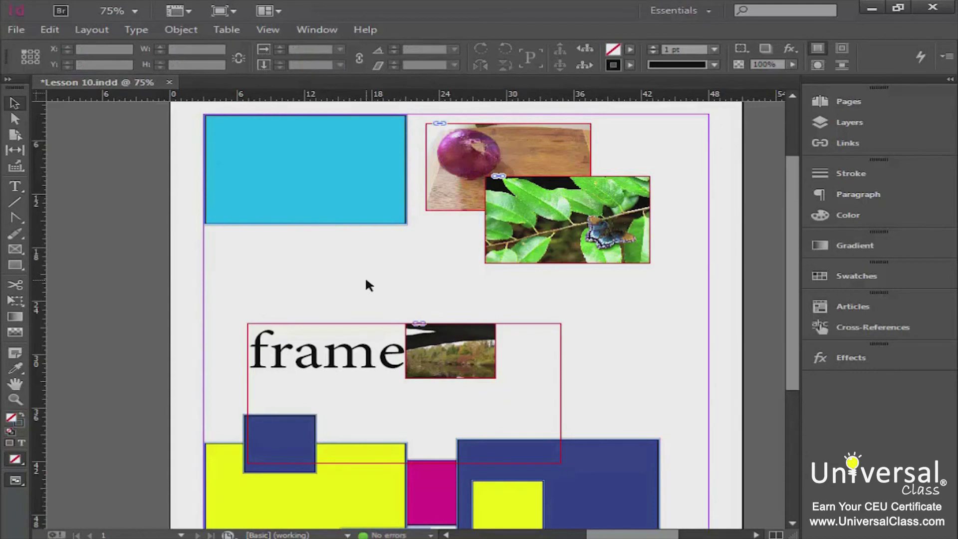
Copy the cyan rectangle and place the pasted duplicate just below the original, at about X 6p11.5, Y 16p7.2.
{"action": "left_click", "coordinate": [55, 31]}
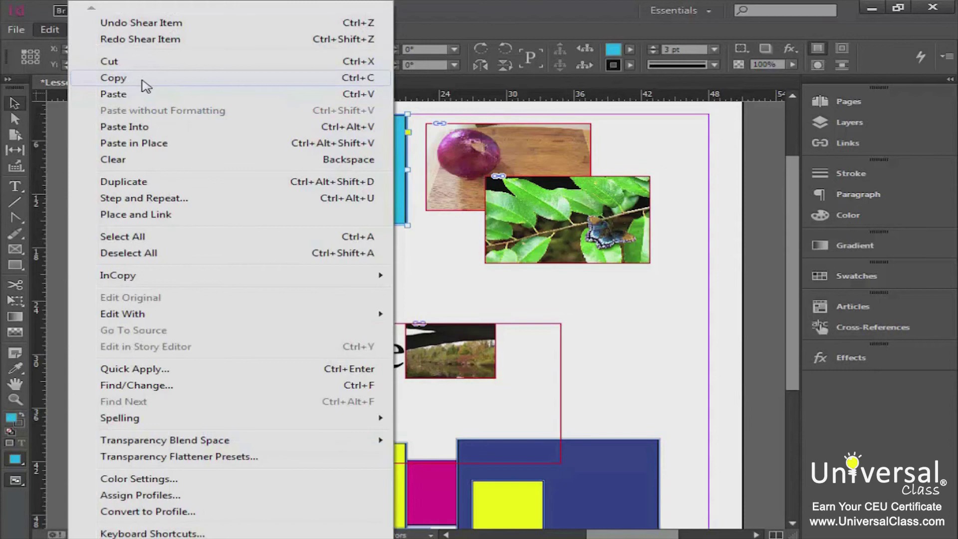
{"action": "left_click", "coordinate": [142, 81]}
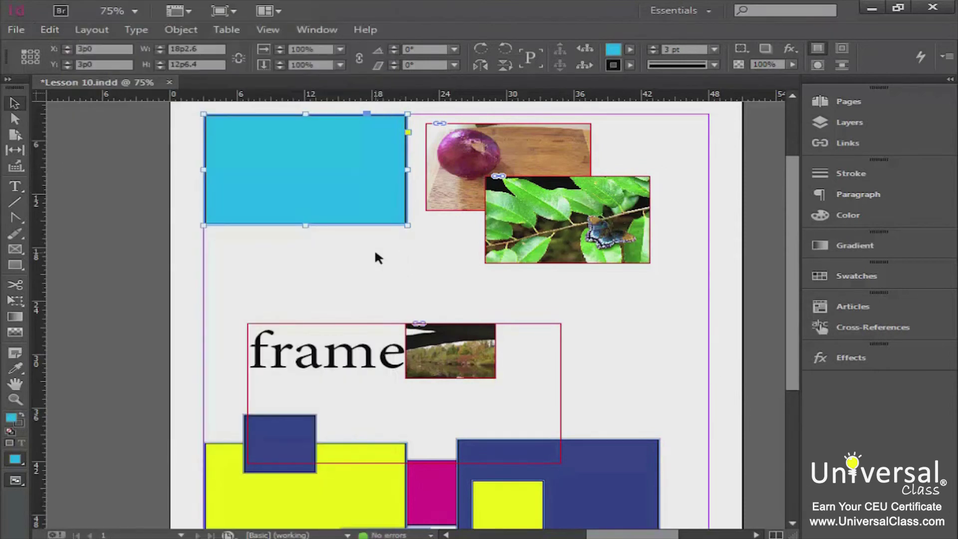
{"action": "key", "text": "ctrl+v"}
{"action": "left_click_drag", "start_coordinate": [379, 264], "coordinate": [313, 255]}
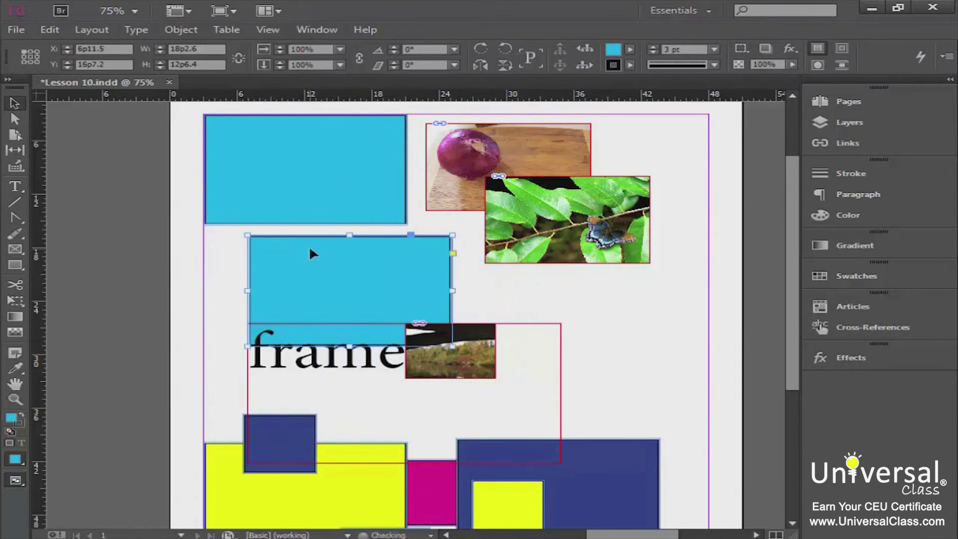
Paste and reposition another copy of the cyan rectangle, and undo the duplicates so only the original remains.
{"action": "left_click", "coordinate": [48, 30]}
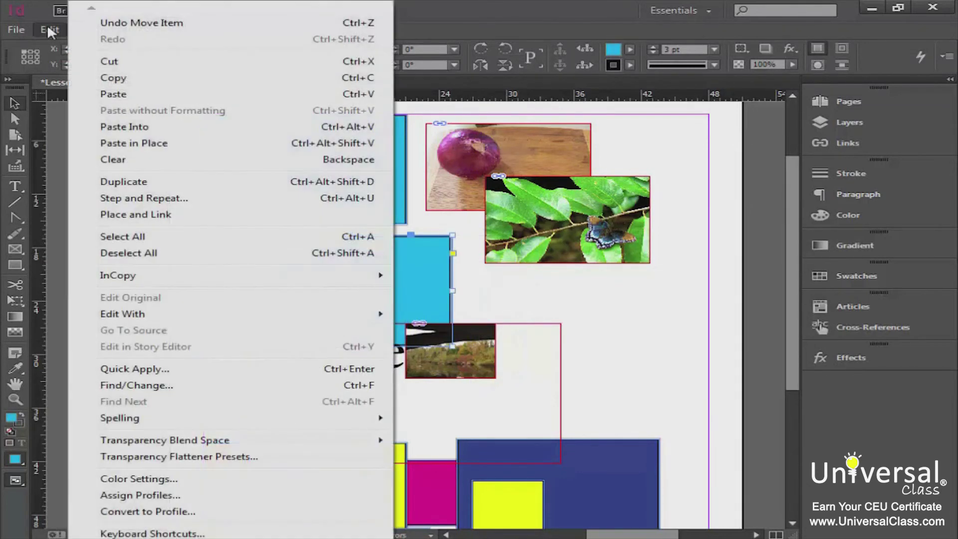
{"action": "left_click", "coordinate": [112, 93]}
{"action": "left_click_drag", "start_coordinate": [454, 281], "coordinate": [560, 247]}
{"action": "key", "text": "ctrl+z"}
{"action": "key", "text": "ctrl+z"}
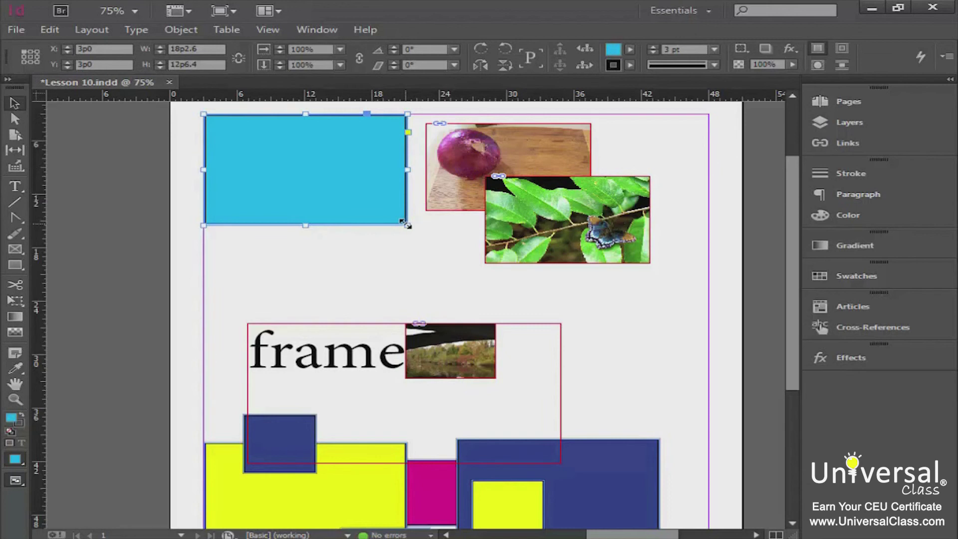
Resize the cyan rectangle to 17p9 wide and about 14p4.8 high.
{"action": "mouse_move", "coordinate": [407, 225]}
{"action": "left_mouse_down"}
{"action": "mouse_move", "coordinate": [283, 154]}
{"action": "mouse_move", "coordinate": [404, 242]}
{"action": "left_mouse_up"}
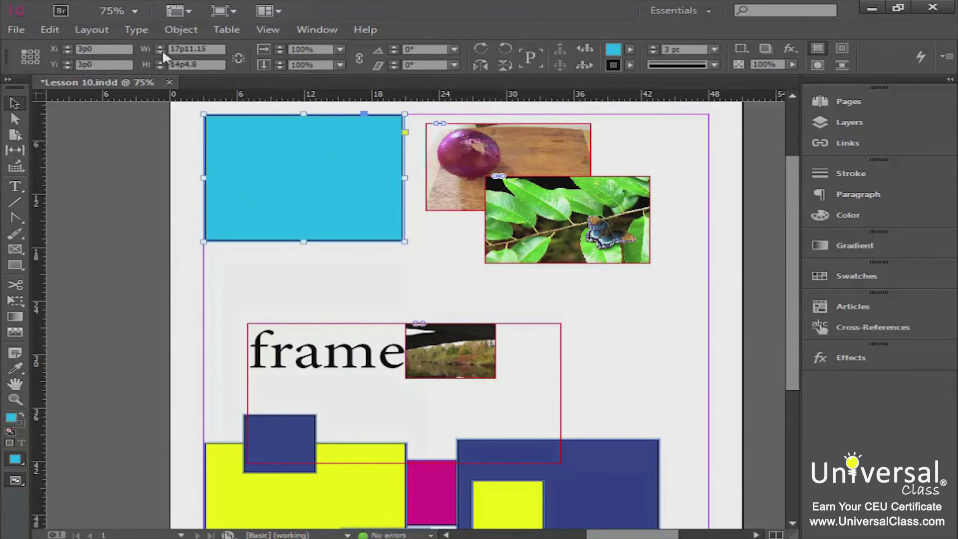
{"action": "left_click", "coordinate": [159, 52]}
{"action": "left_click", "coordinate": [159, 51]}
{"action": "left_click", "coordinate": [158, 51]}
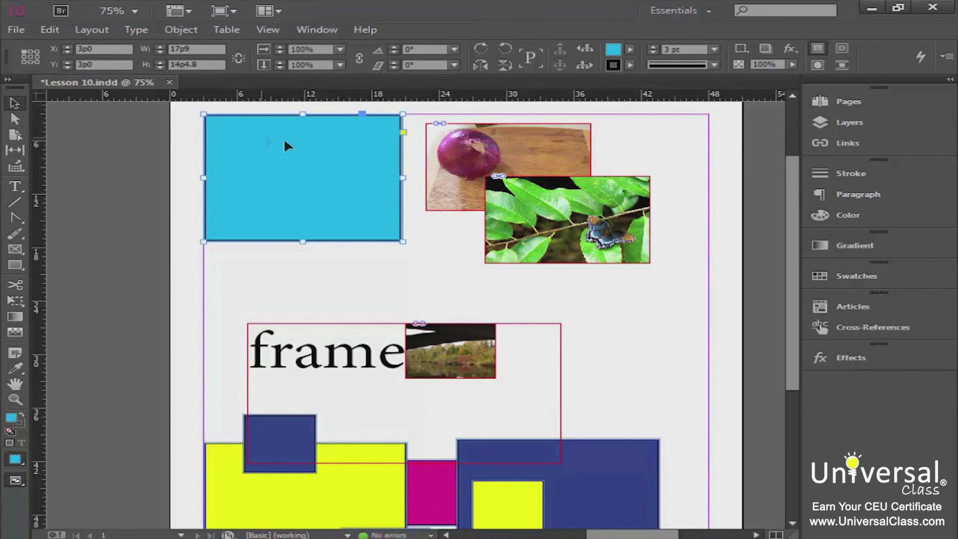
{"action": "left_click", "coordinate": [194, 31]}
{"action": "mouse_move", "coordinate": [269, 15]}
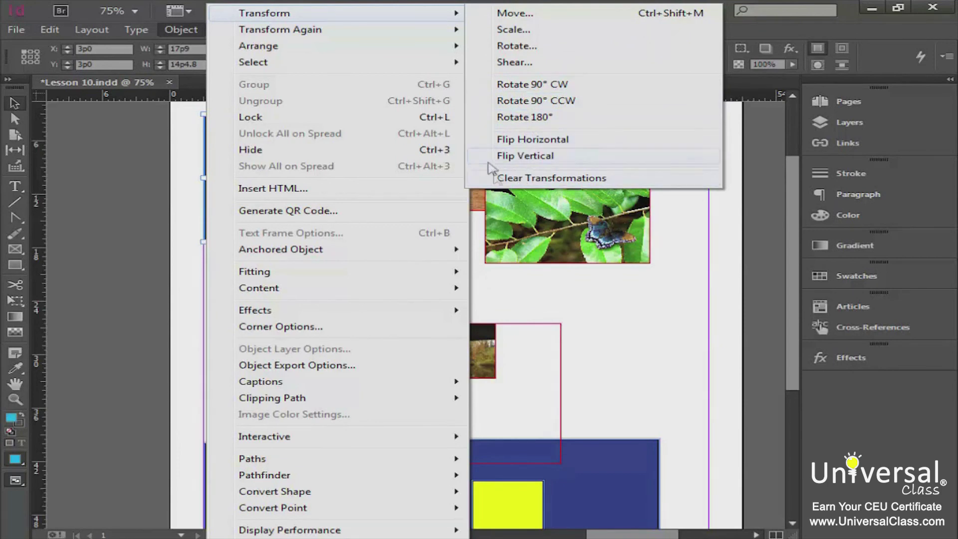
{"action": "left_click", "coordinate": [521, 304]}
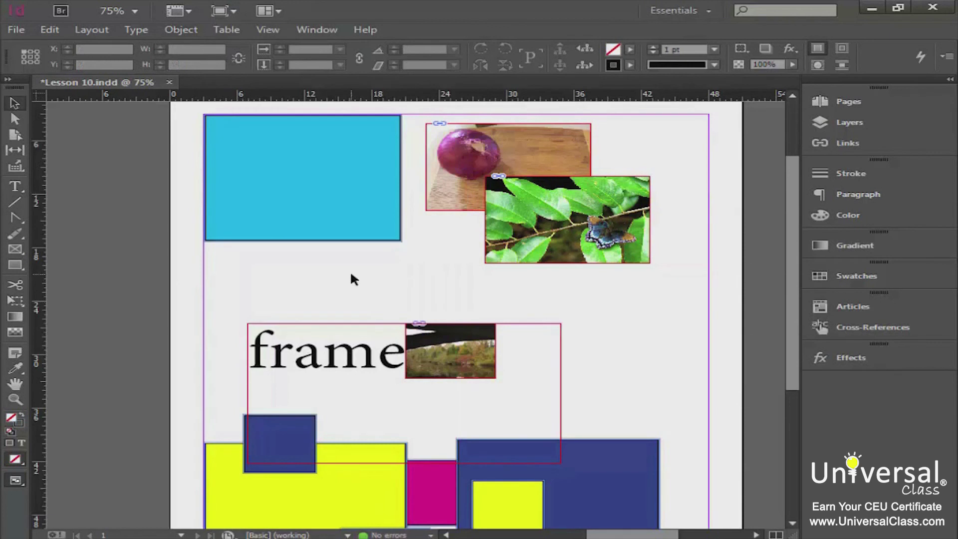
Move the onion photo onto the cyan rectangle, at about X 4p6.6, Y 4p8.4, and flip it horizontally.
{"action": "left_click", "coordinate": [455, 165]}
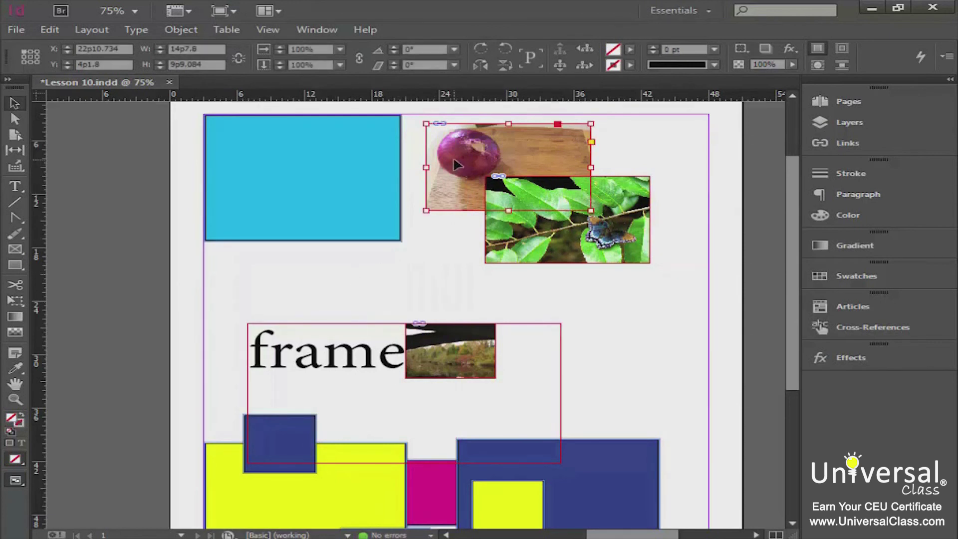
{"action": "left_click_drag", "start_coordinate": [456, 165], "coordinate": [249, 169]}
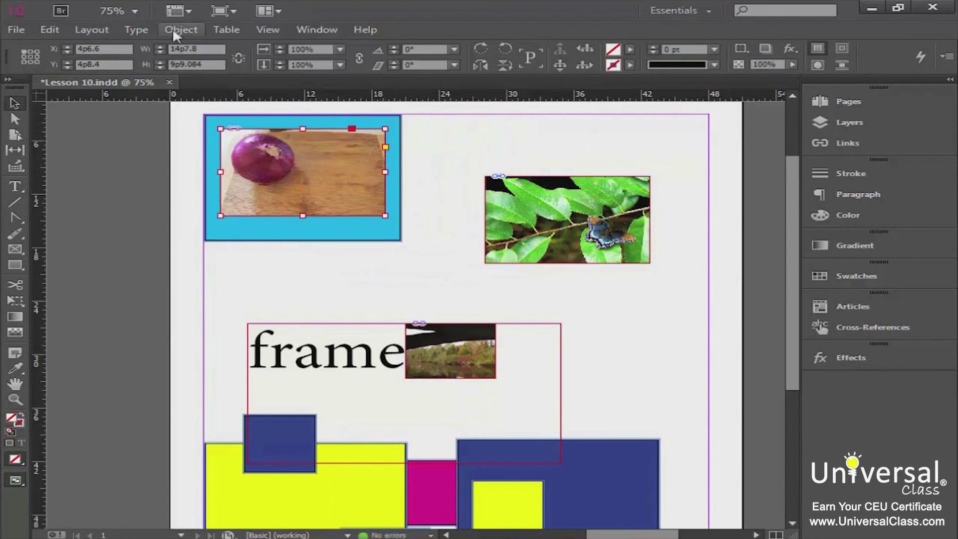
{"action": "left_click", "coordinate": [173, 29]}
{"action": "mouse_move", "coordinate": [397, 13]}
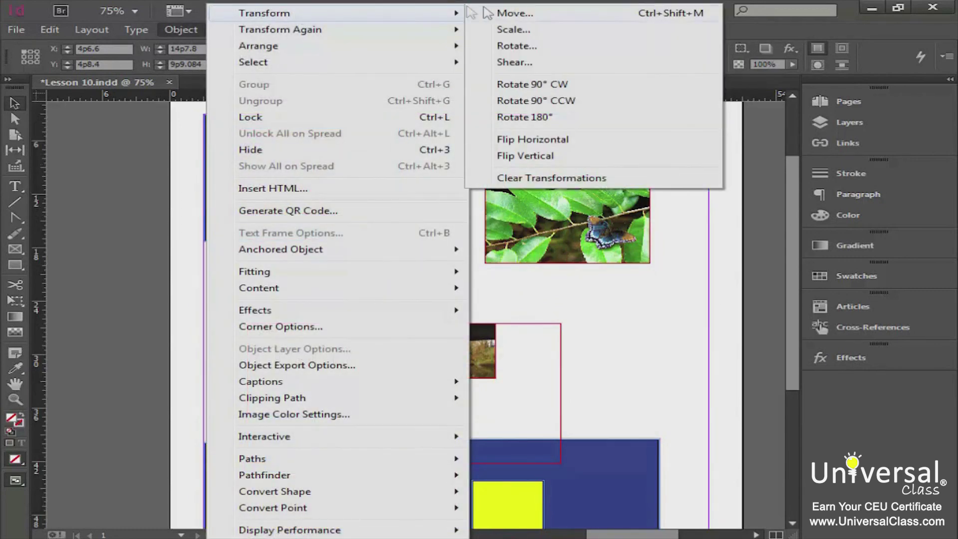
{"action": "left_click", "coordinate": [549, 140]}
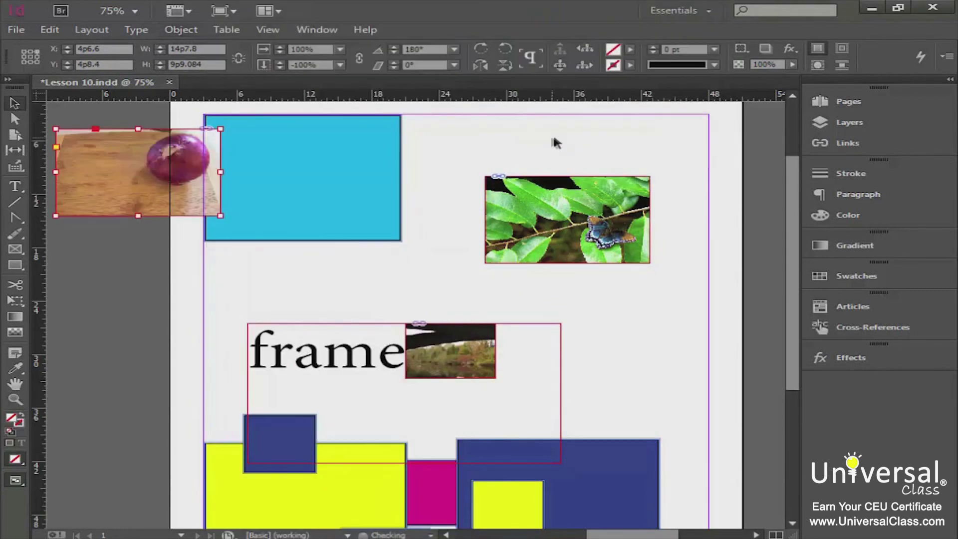
Move the flipped onion photo back inside the cyan rectangle, at about X 19p6.6, Y 5p2.
{"action": "left_click_drag", "start_coordinate": [167, 179], "coordinate": [128, 154]}
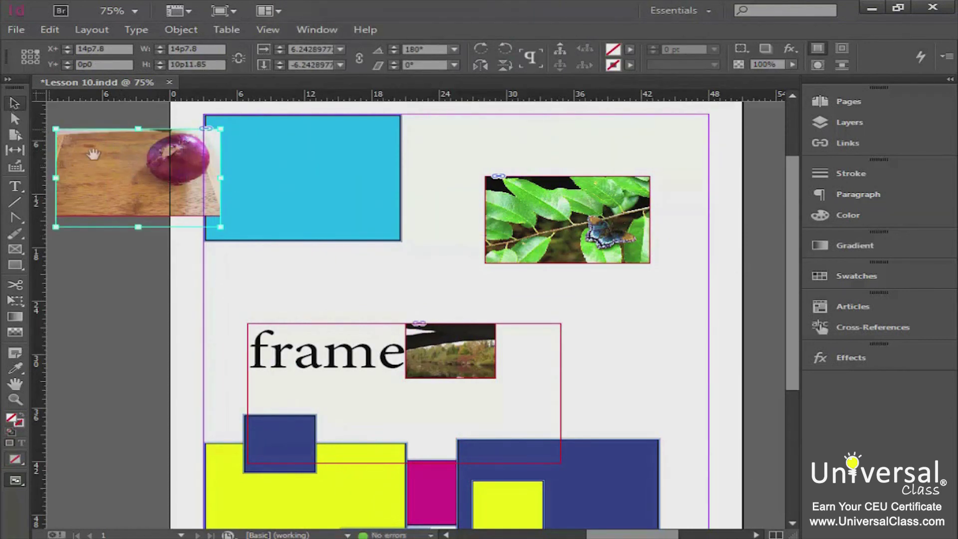
{"action": "left_click_drag", "start_coordinate": [127, 218], "coordinate": [295, 220]}
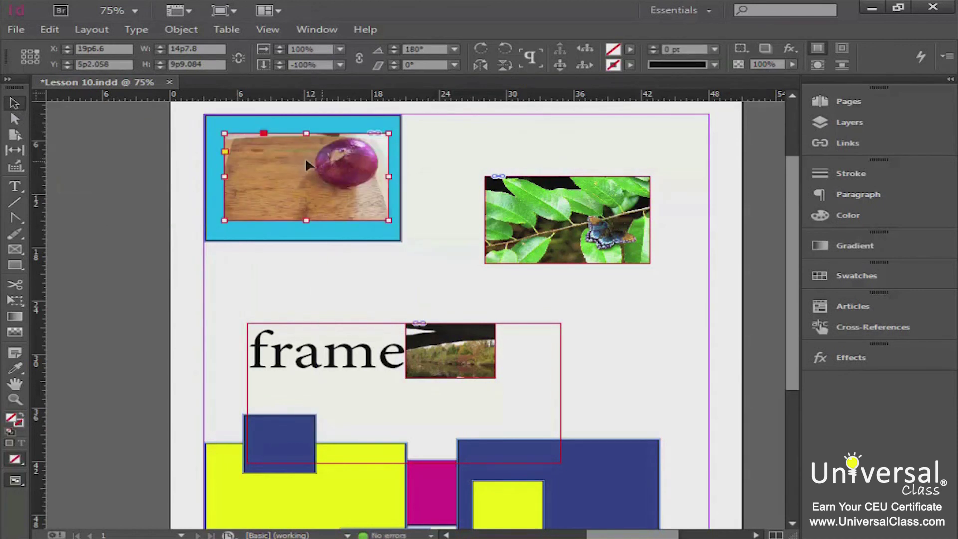